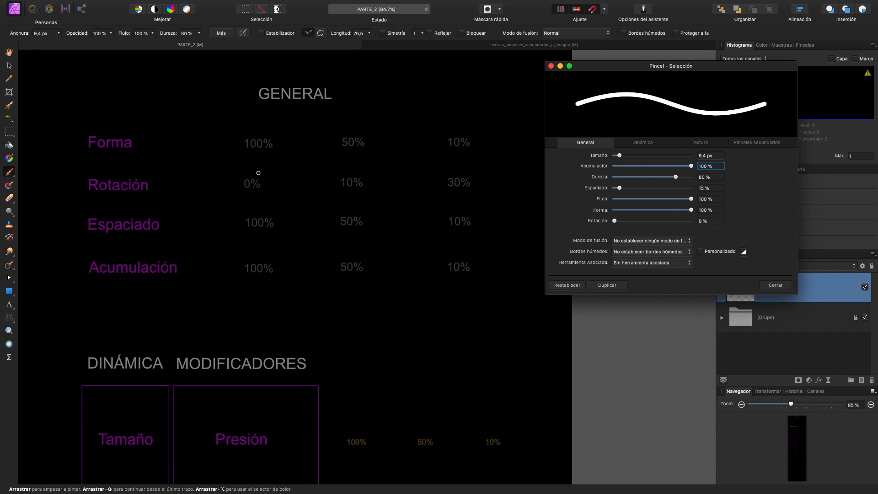
- Paint a zigzag sample at the Forma row's 100% label, then another at the 50% label with brush Forma at 50%
drag(142, 141, 183, 140)
mouse_move(169, 131)
mouse_down()
mouse_move(184, 141)
mouse_move(169, 150)
mouse_move(223, 149)
mouse_move(289, 123)
mouse_up()
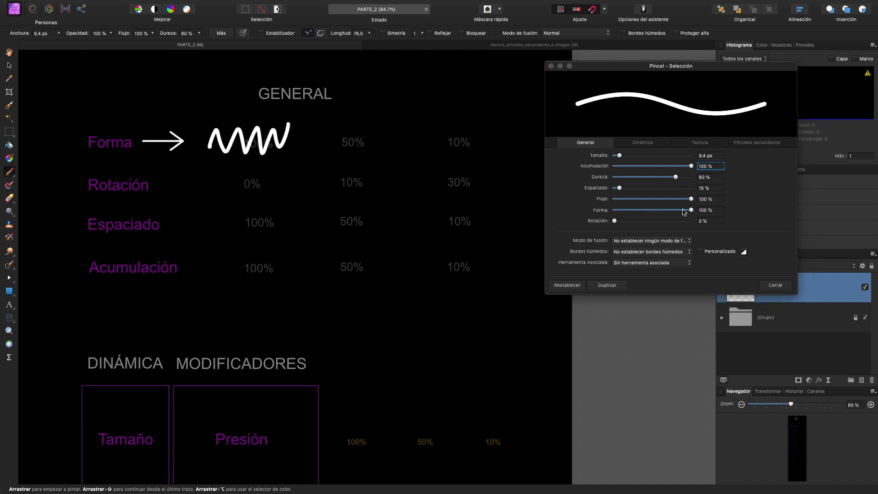
drag(656, 212, 653, 212)
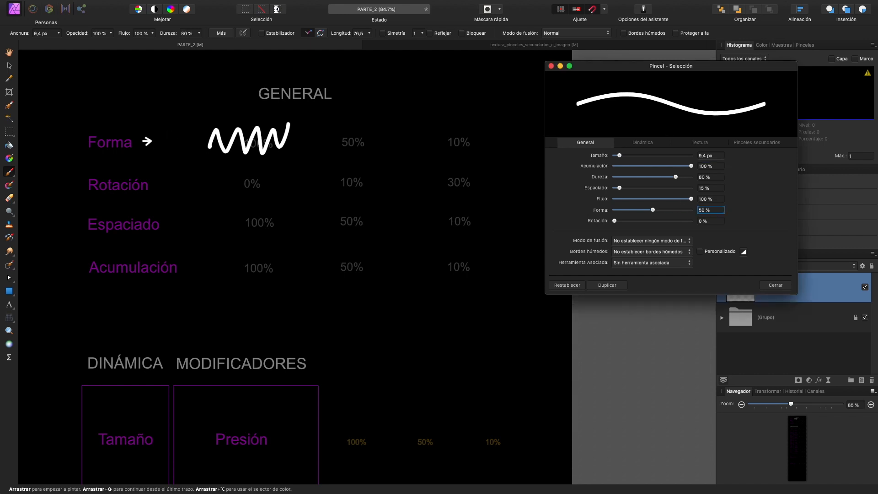
mouse_move(319, 150)
mouse_down()
mouse_move(326, 127)
mouse_move(358, 121)
mouse_move(386, 123)
mouse_up()
- Set the brush's Forma to 10% and paint a zigzag sample over the 10% label in the Forma row
click(711, 210)
text(10)
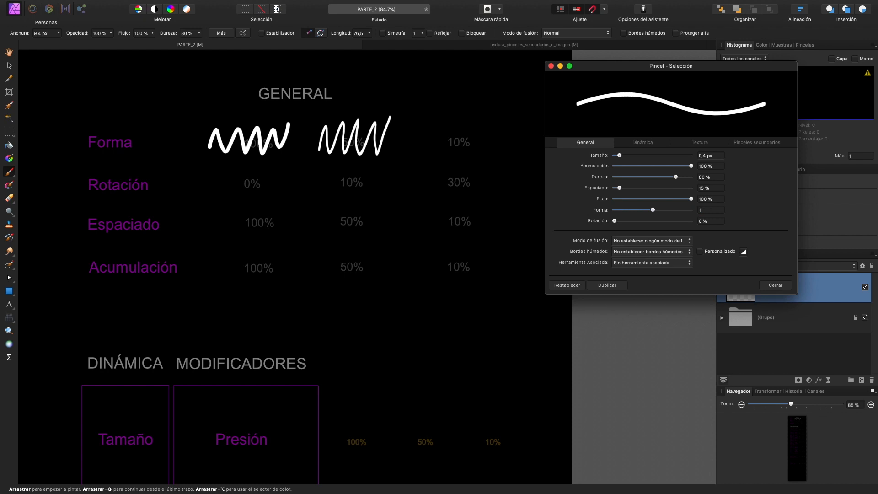
key(Return)
mouse_move(426, 150)
mouse_down()
mouse_move(448, 124)
mouse_move(498, 111)
mouse_up()
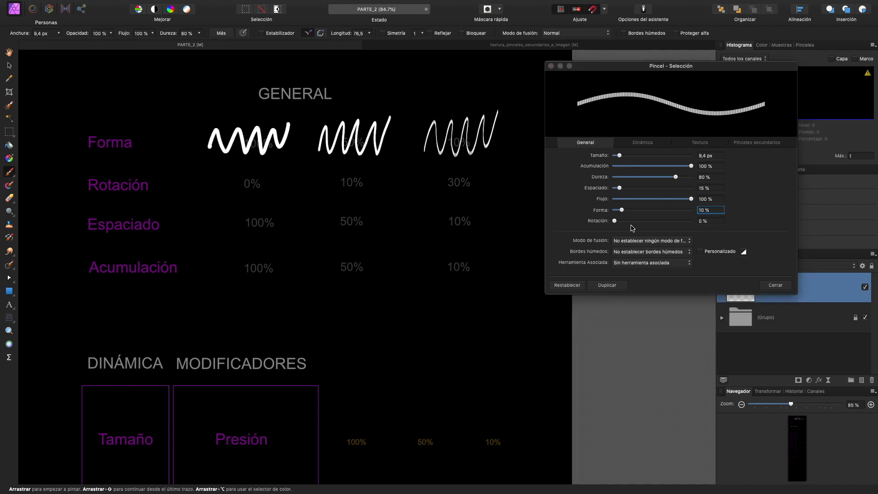
- Paint a zigzag sample at the Rotación row's 0% label, and another at the 10% label with brush Rotación set to 10%
mouse_move(217, 188)
mouse_down()
mouse_move(246, 173)
mouse_move(270, 192)
mouse_up()
click(709, 221)
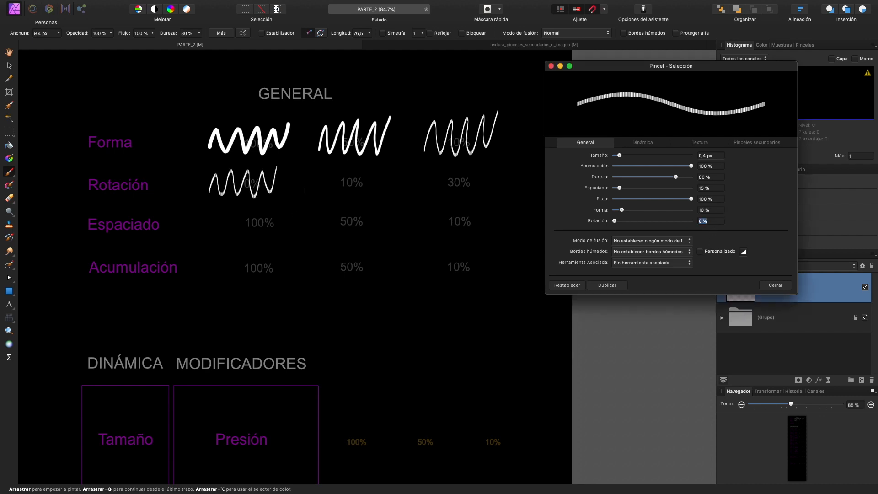
text(10)
key(Return)
mouse_move(314, 182)
mouse_down()
mouse_move(329, 192)
mouse_move(389, 170)
mouse_up()
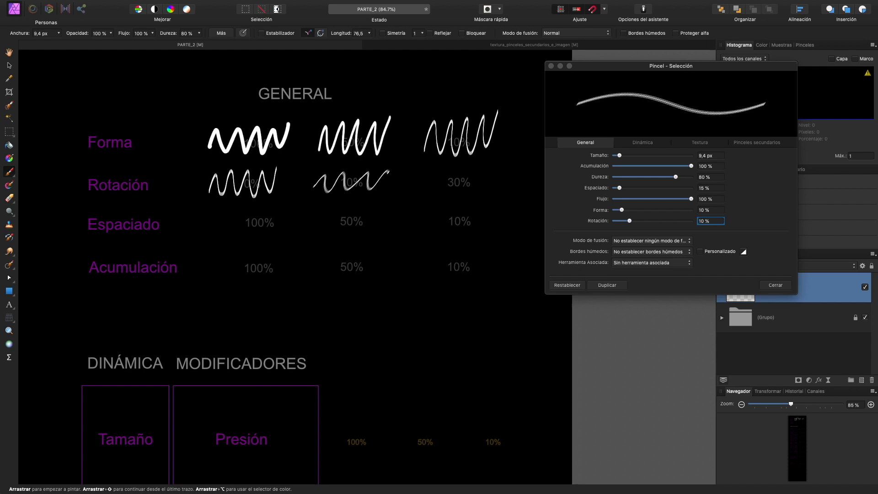
- Set the brush's Rotación to 30% and paint a zigzag sample over the 30% label in the Rotación row
scroll(408, 90, up, 5)
scroll(408, 90, right, 3)
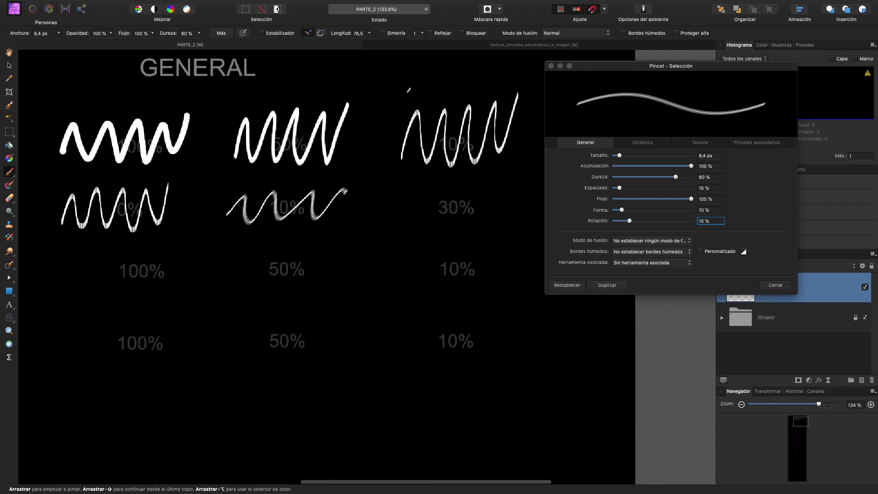
drag(600, 68, 634, 64)
click(743, 217)
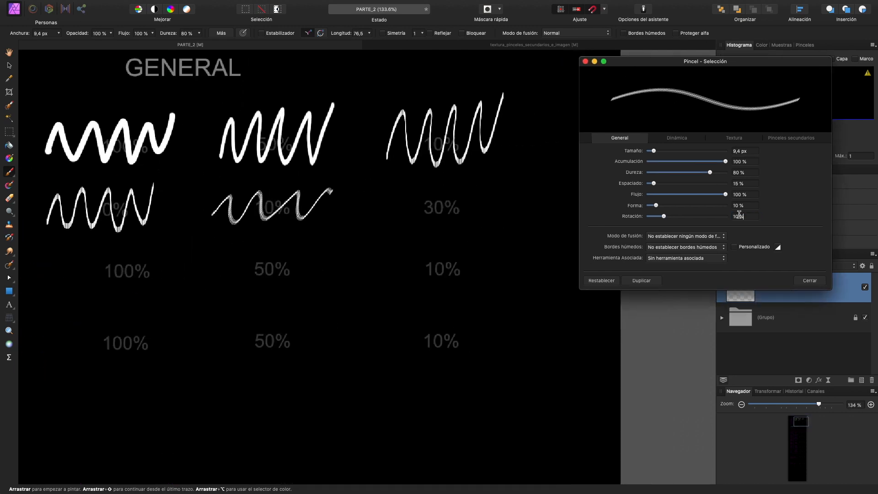
text(30)
key(Return)
mouse_move(380, 211)
mouse_down()
mouse_move(405, 190)
mouse_move(482, 188)
mouse_move(529, 170)
mouse_up()
- Set the brush's Espaciado to 10% and paint a zigzag sample over the 10% label in the Espaciado row
scroll(490, 129, down, 3)
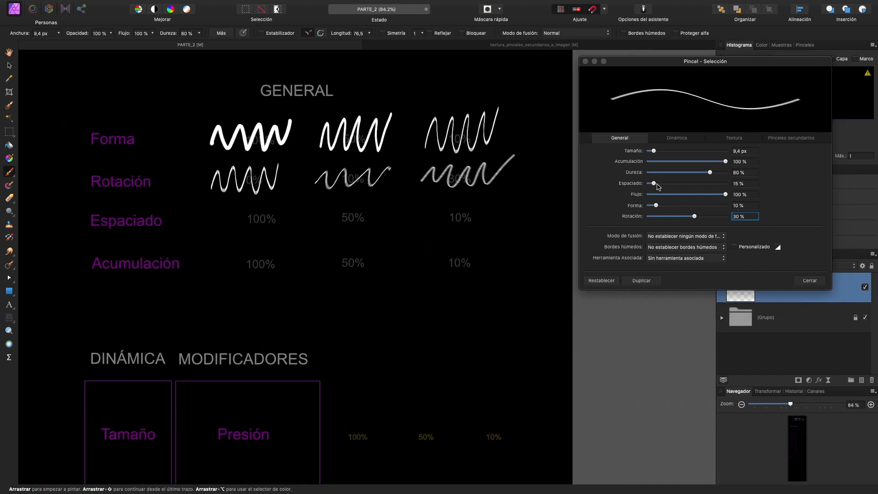
drag(654, 183, 642, 183)
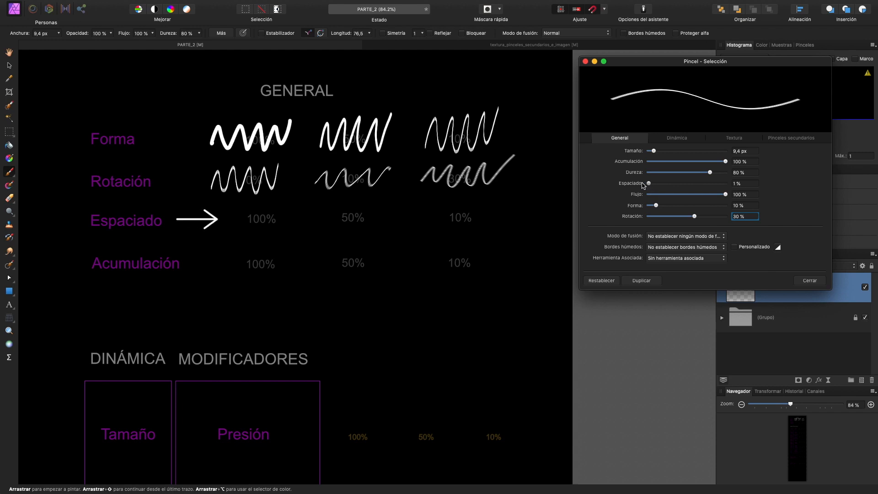
click(744, 184)
text(10)
key(Return)
mouse_move(416, 221)
mouse_down()
mouse_move(444, 209)
mouse_move(495, 212)
mouse_move(509, 198)
mouse_up()
- Set the brush's Espaciado to 50% and paint a zigzag sample over the 50% label in the Espaciado row
click(728, 181)
text(50)
key(Return)
drag(313, 224, 392, 200)
- Set the brush's Espaciado to 100% and paint a zigzag sample over the 100% label in the Espaciado row
click(745, 187)
text(100)
key(Return)
drag(181, 227, 215, 221)
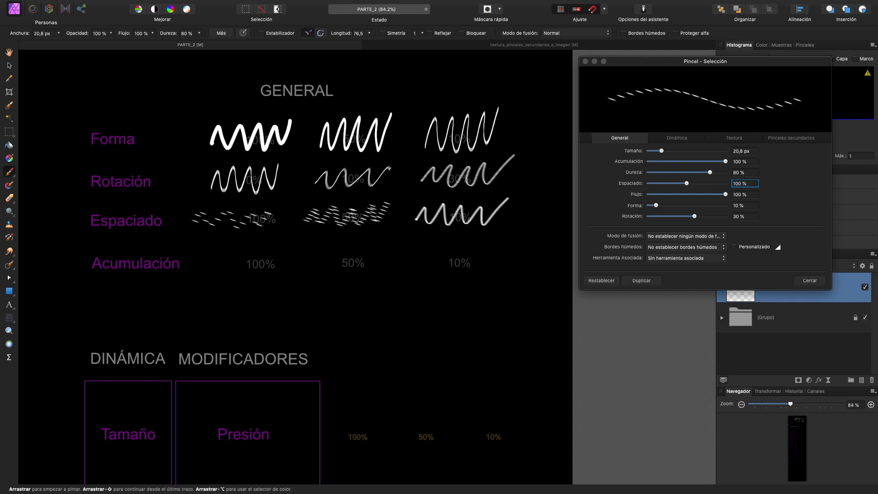
- With Espaciado at 39%, paint zigzag samples at the Acumulación row's 100% and 50% labels, setting Acumulación to 50% for the latter
drag(693, 184, 664, 186)
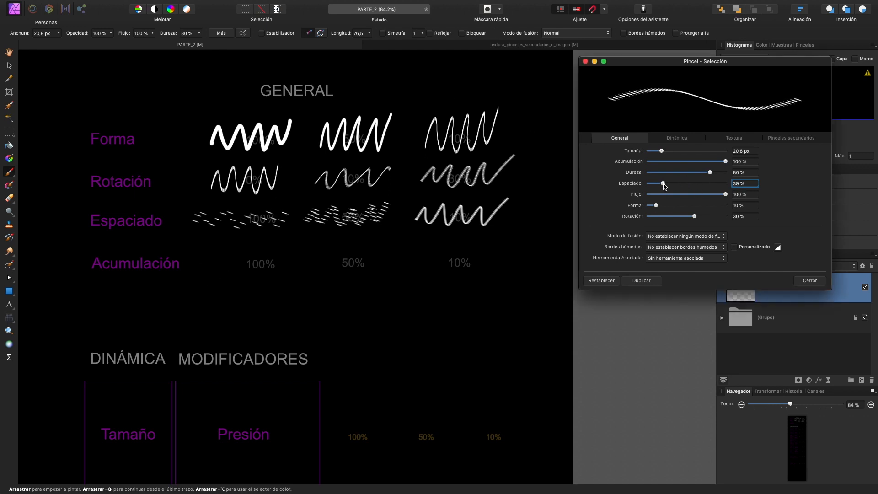
mouse_move(218, 272)
mouse_down()
mouse_move(276, 250)
mouse_move(321, 268)
mouse_move(373, 270)
mouse_move(392, 246)
mouse_up()
click(747, 163)
text(50)
key(Return)
- Set the brush's Acumulación to 10% and paint a zigzag sample over the 10% label in the Acumulación row
click(745, 161)
text(10)
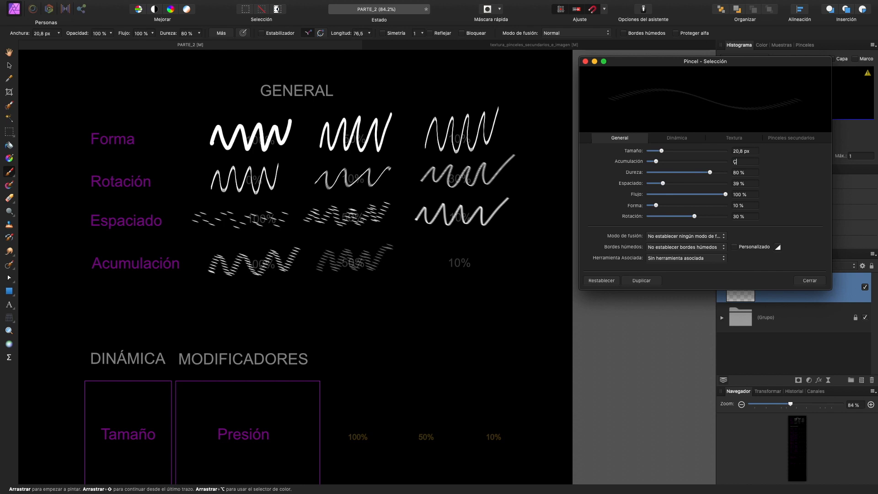
key(Return)
drag(412, 274, 426, 255)
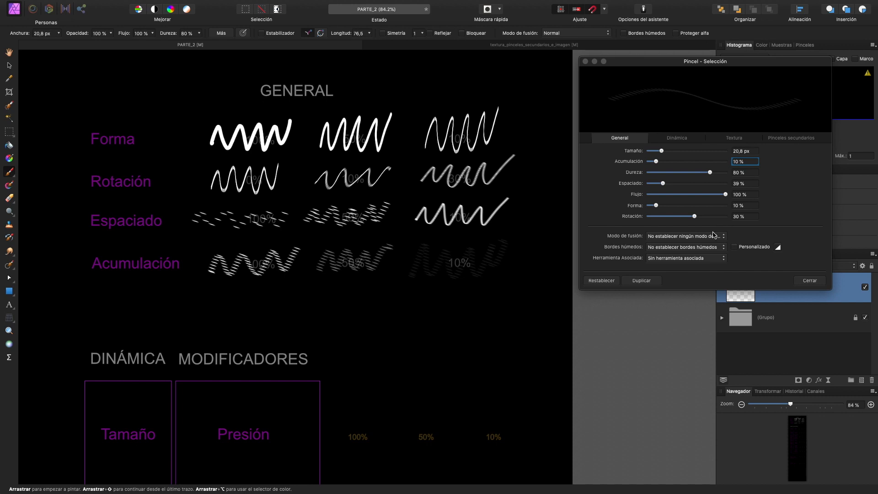
- Examine the brush's available options for blend mode, wet edges and associated tool
click(713, 235)
click(773, 249)
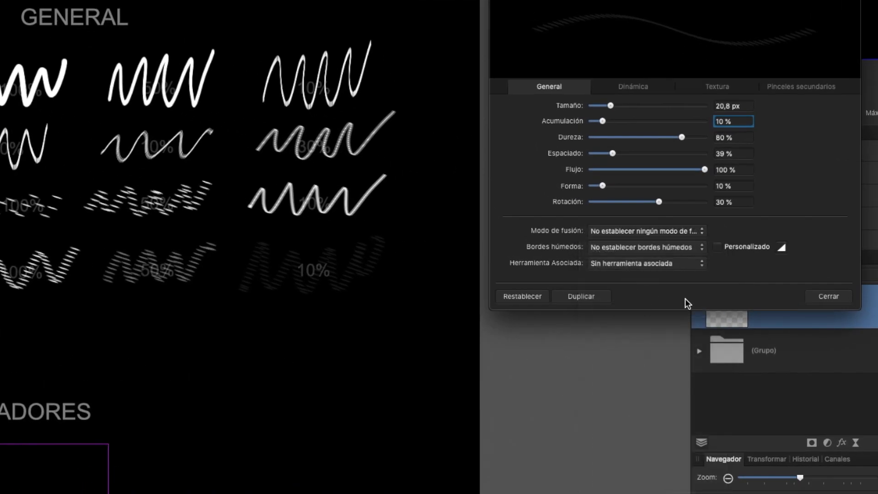
click(665, 247)
click(759, 240)
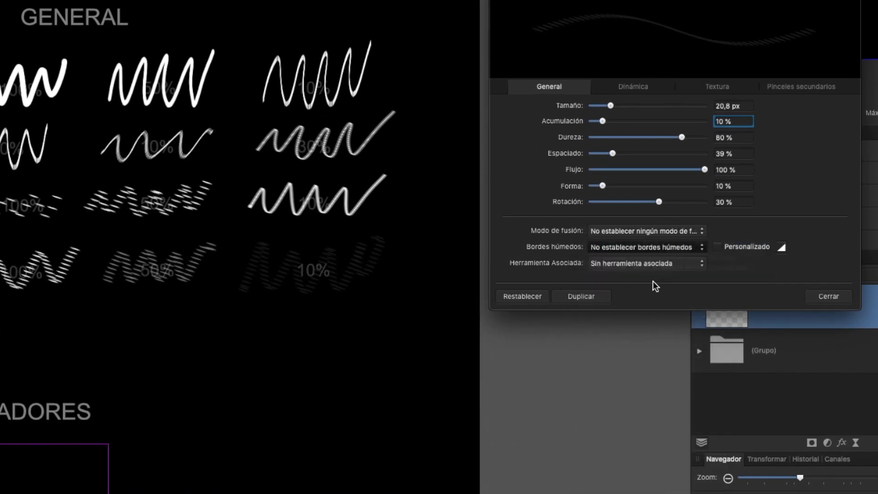
click(652, 264)
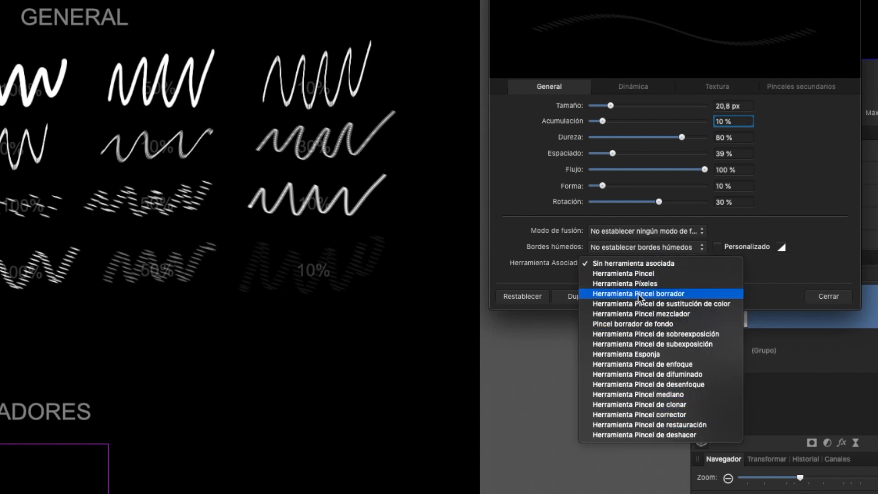
click(809, 234)
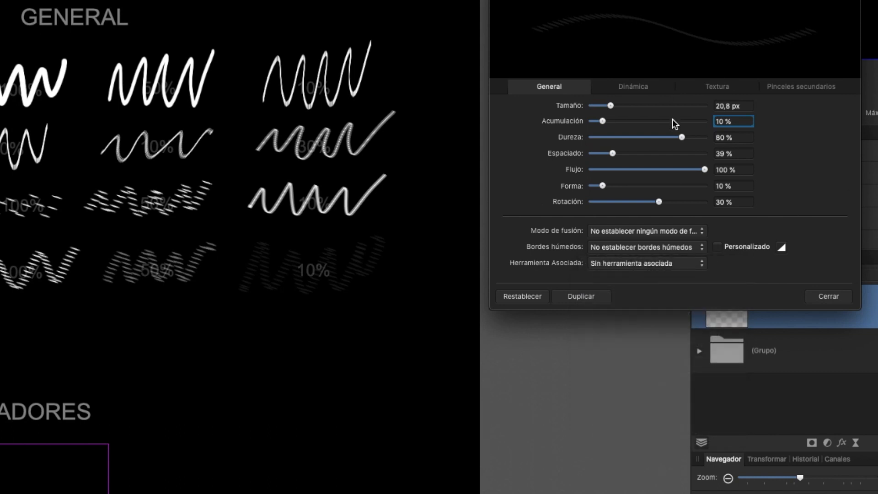
- Set the dynamic size variation to 10% with Presión as its controller and paint a wavy sample at the Tamaño row's 10% label
click(641, 92)
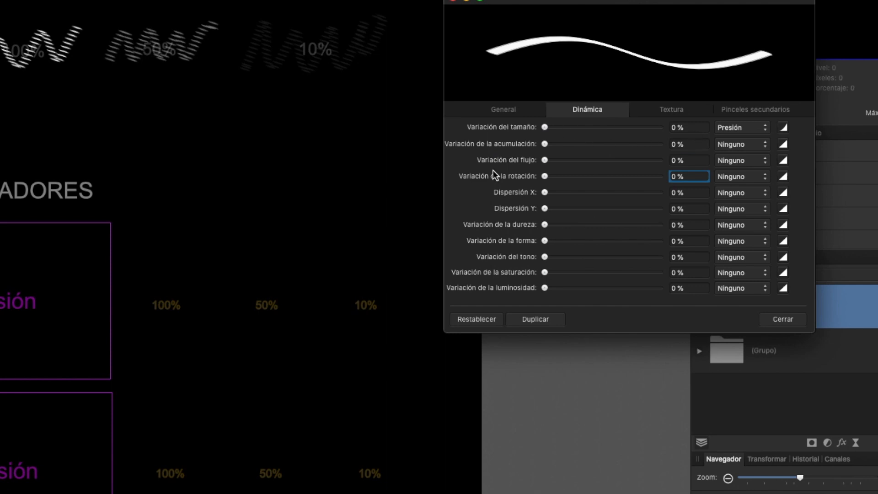
click(736, 127)
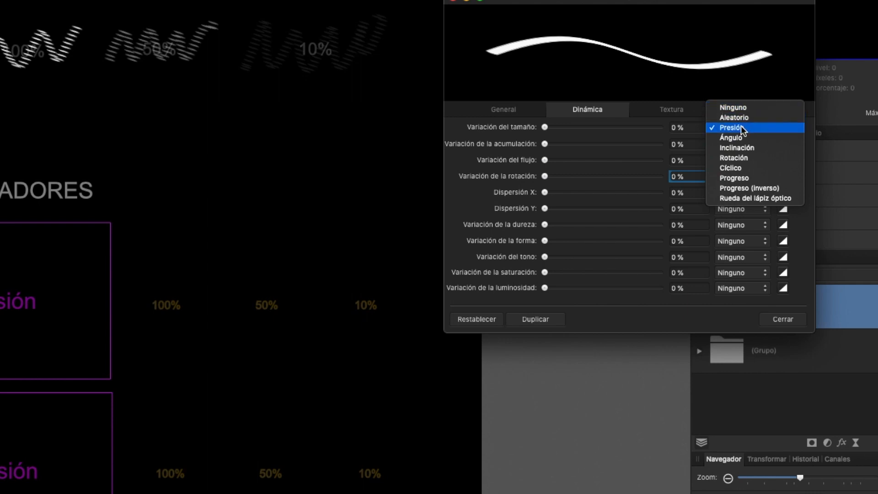
click(740, 127)
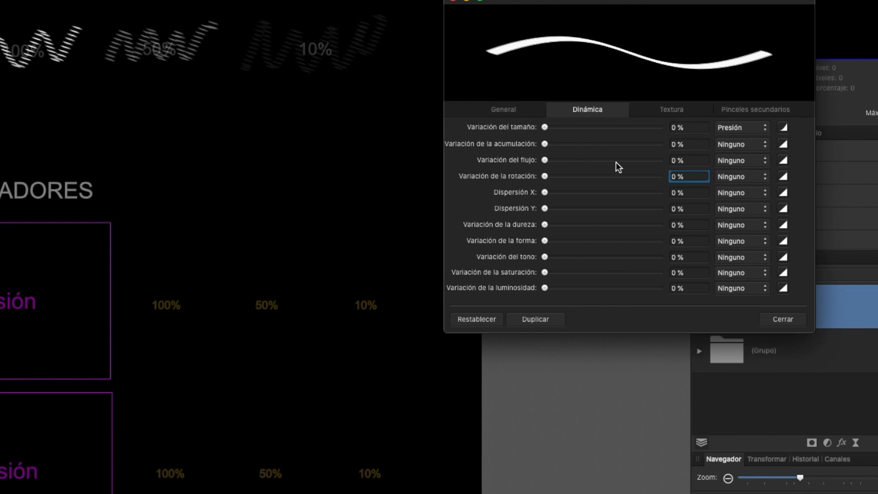
click(694, 127)
text(10)
key(Return)
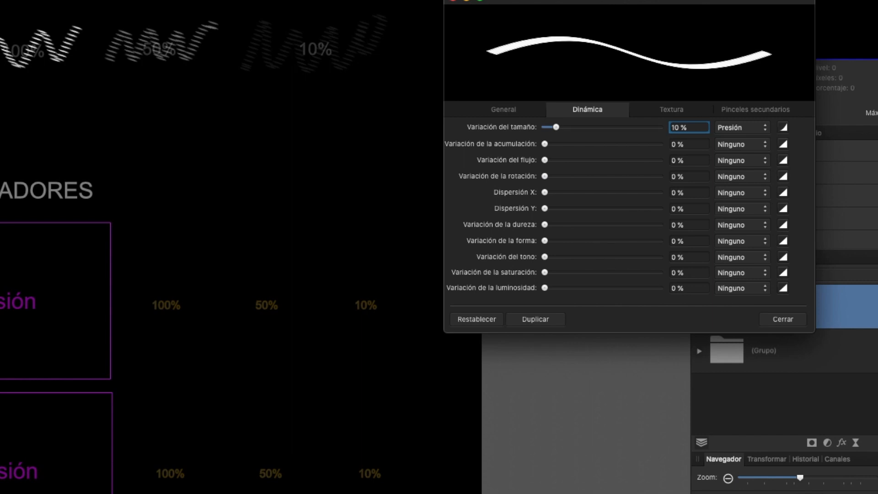
mouse_move(319, 319)
mouse_down()
mouse_move(341, 298)
mouse_move(371, 292)
mouse_move(417, 237)
mouse_move(373, 257)
mouse_move(367, 234)
mouse_move(378, 276)
mouse_move(355, 331)
mouse_up()
key(super+z)
key(super+z)
- Set the size variation to 50% and paint a wavy vertical sample over the 50% label in the Tamaño row
click(688, 128)
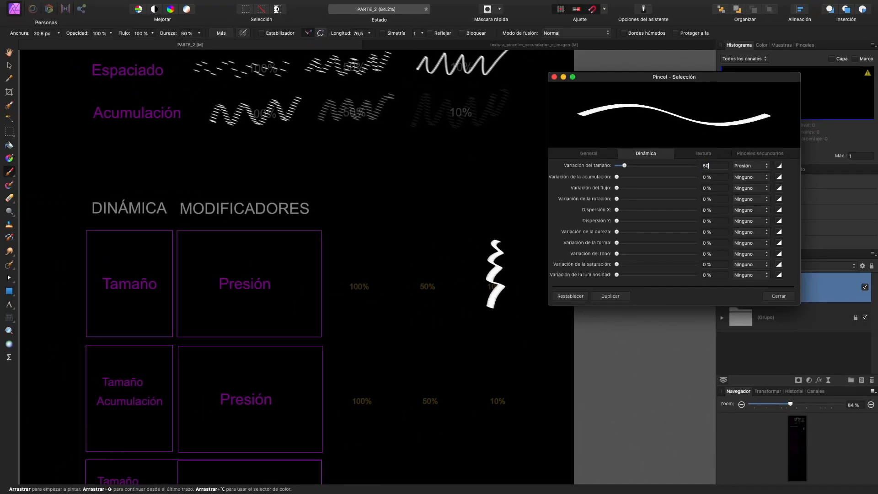
text(50)
key(Return)
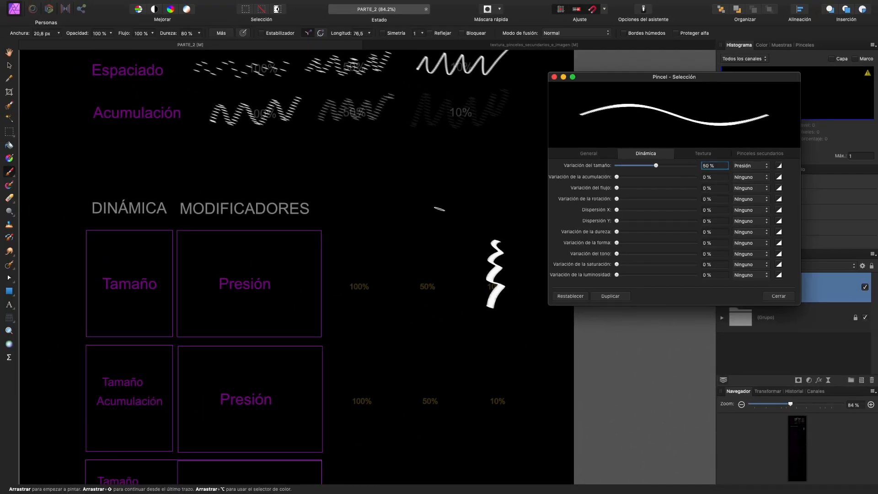
drag(428, 241, 417, 315)
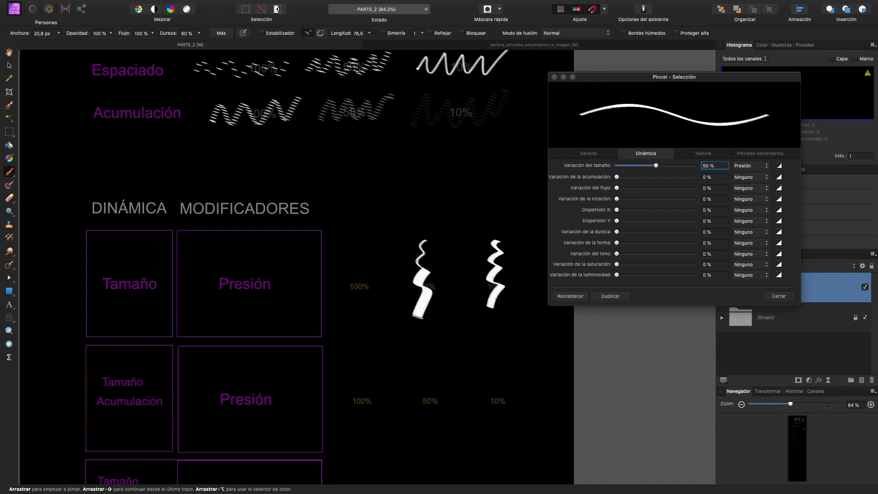
- Set the size variation to 100% and paint a wavy vertical sample over the 100% label in the Tamaño row
click(711, 167)
text(10)
key(Return)
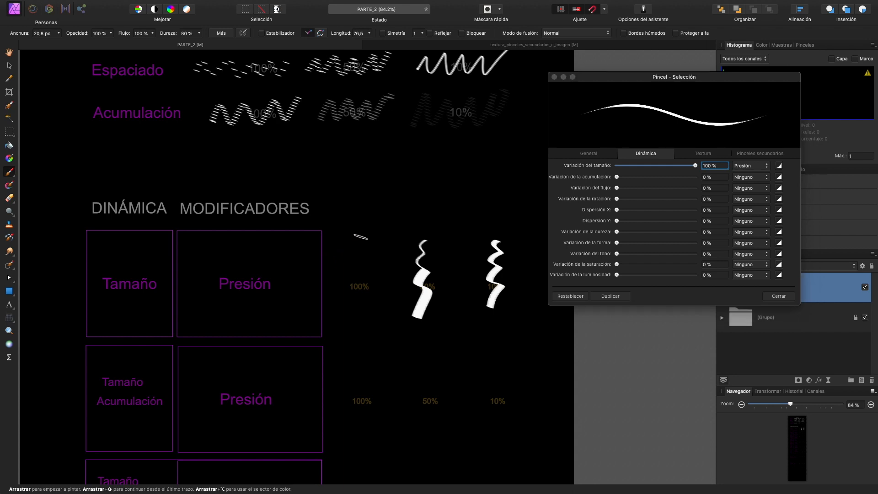
drag(356, 266, 355, 341)
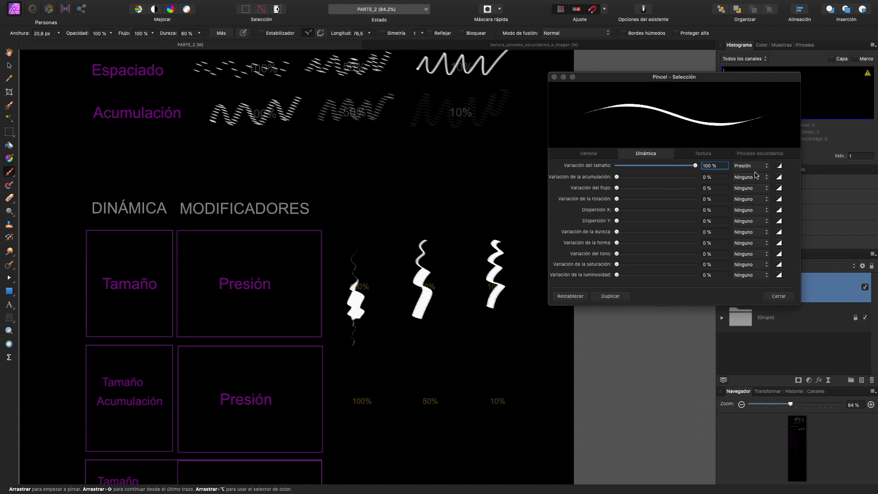
- Apply the linear standard profile to the size variation's pressure curve and pull it up into a steep convex curve
click(779, 165)
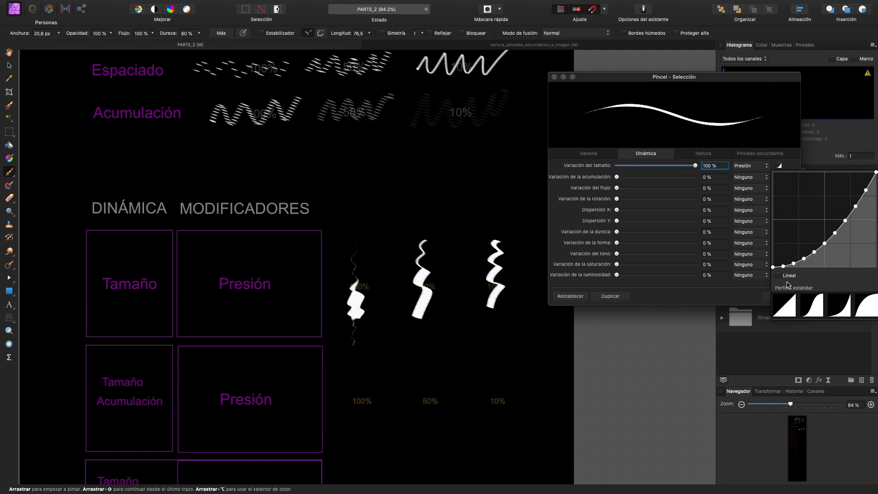
click(785, 302)
drag(797, 219, 764, 177)
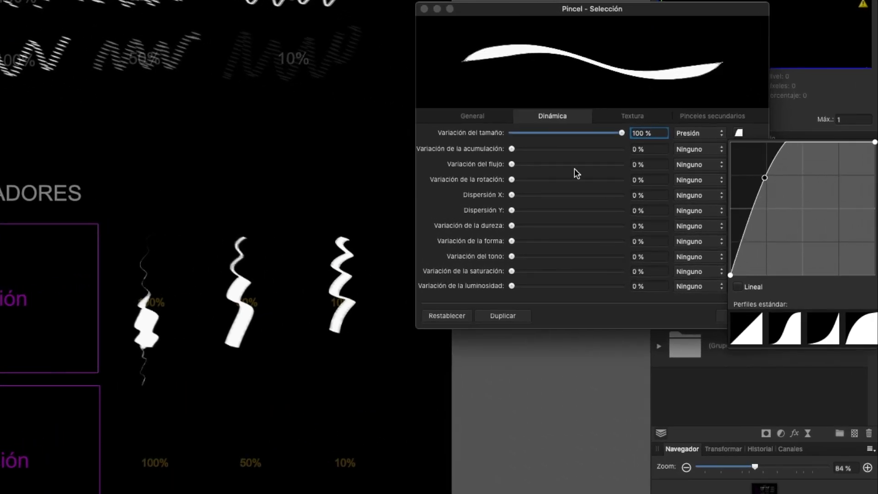
- Paint a vertical test stroke beside the 50% sample and undo it, then paint two horizontal wavy strokes above the Tamaño row
drag(293, 224, 274, 349)
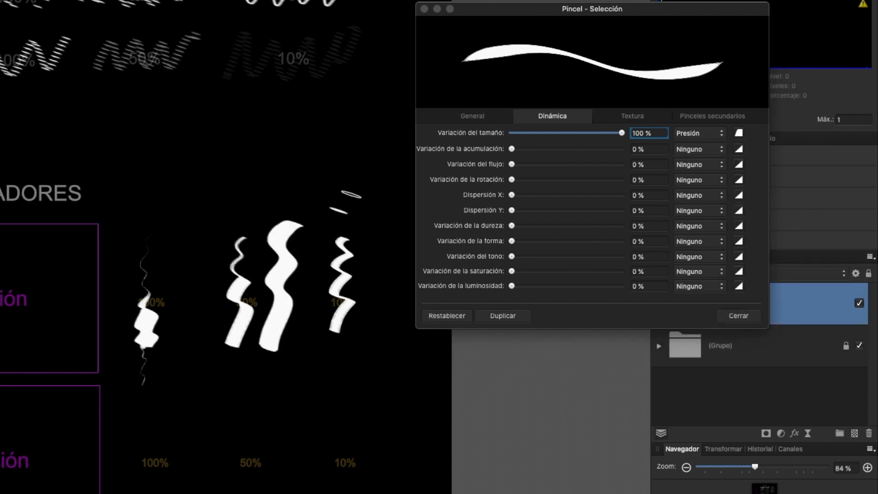
key(super+z)
mouse_move(176, 202)
mouse_down()
mouse_move(206, 208)
mouse_move(231, 194)
mouse_move(281, 208)
mouse_move(312, 185)
mouse_up()
drag(165, 176, 353, 128)
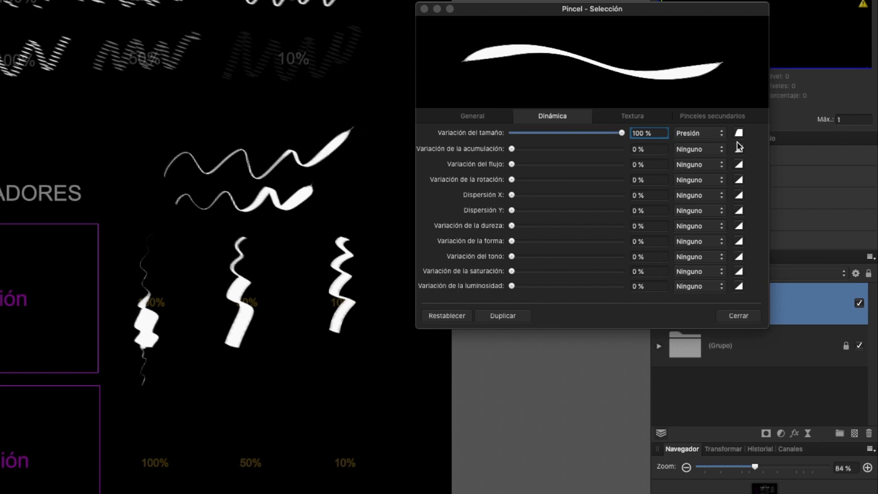
- Apply the concave standard profile to the size variation's curve and raise the accumulation variation to 100%
click(739, 133)
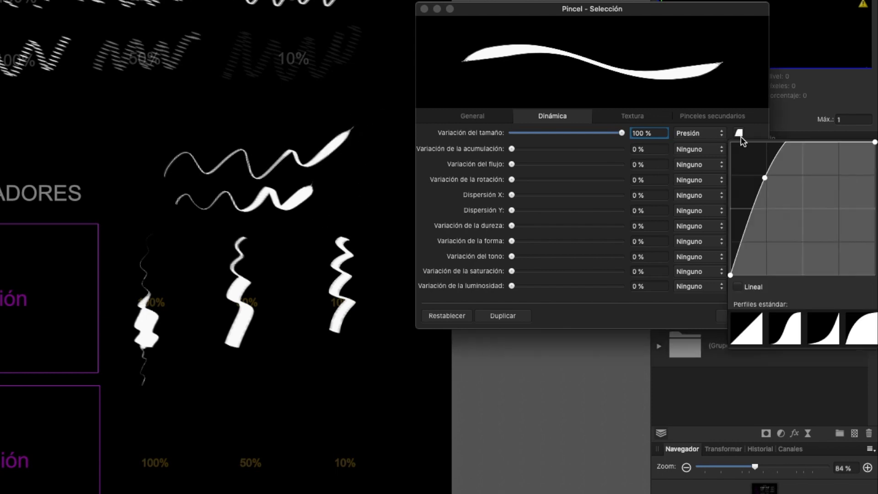
click(823, 334)
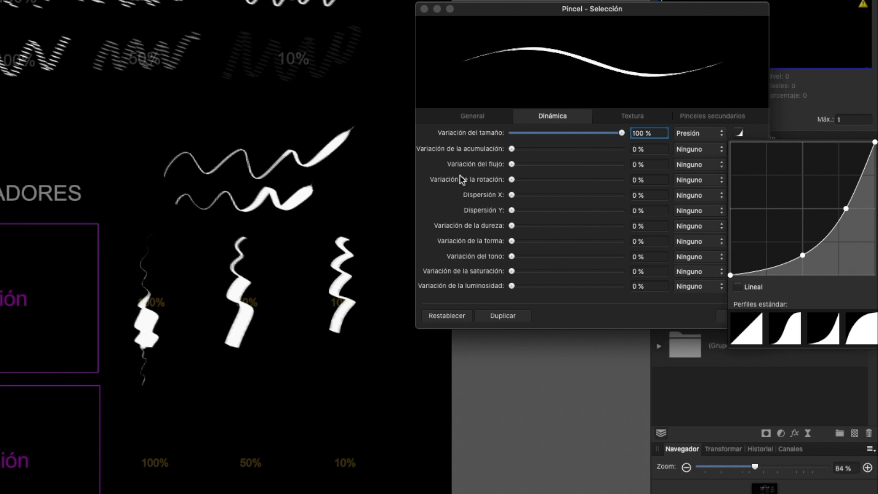
scroll(237, 310, down, 6)
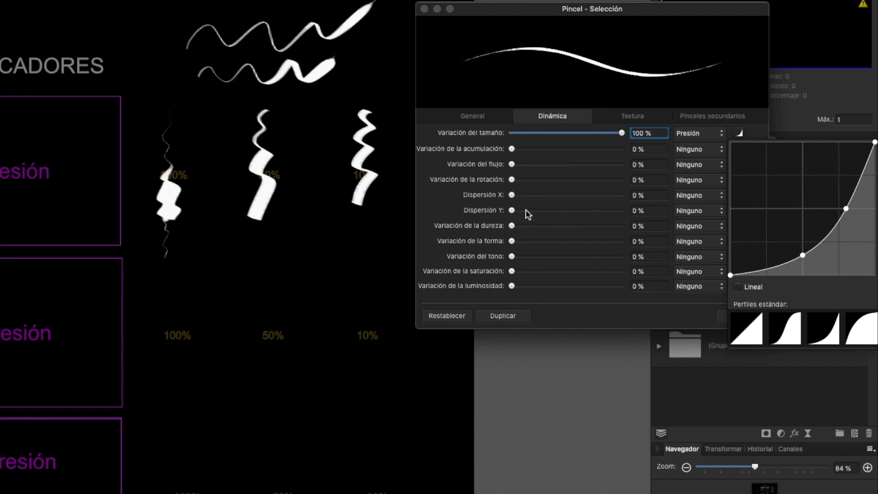
drag(514, 148, 670, 160)
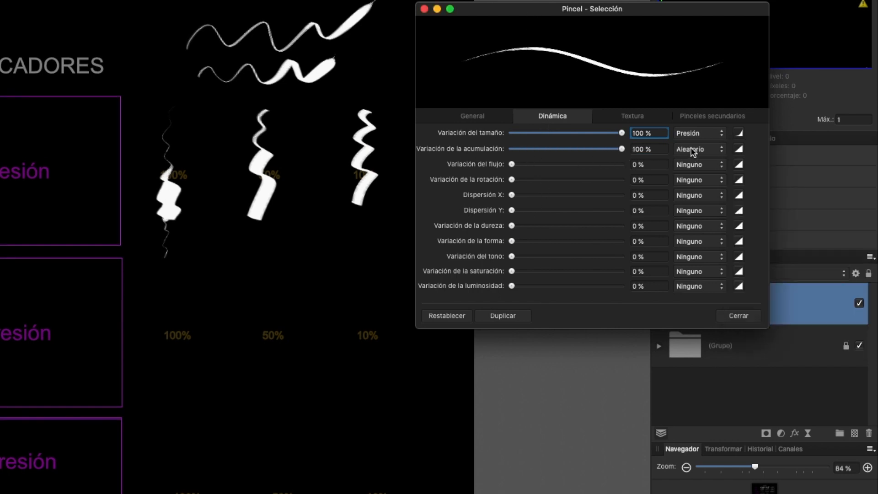
- Set the accumulation variation's controller to Presión and paint two wavy vertical samples at the 100% label of the Tamaño/Acumulación row
click(692, 153)
click(700, 158)
scroll(180, 368, up, 4)
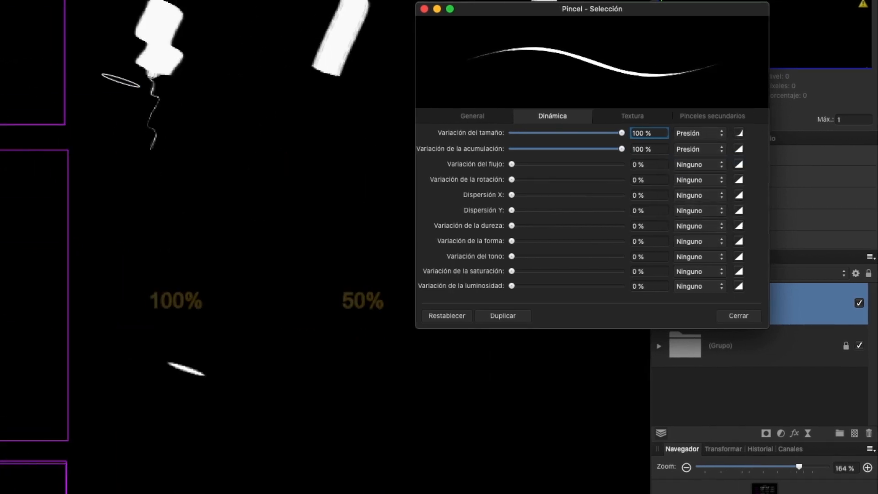
drag(175, 174, 167, 254)
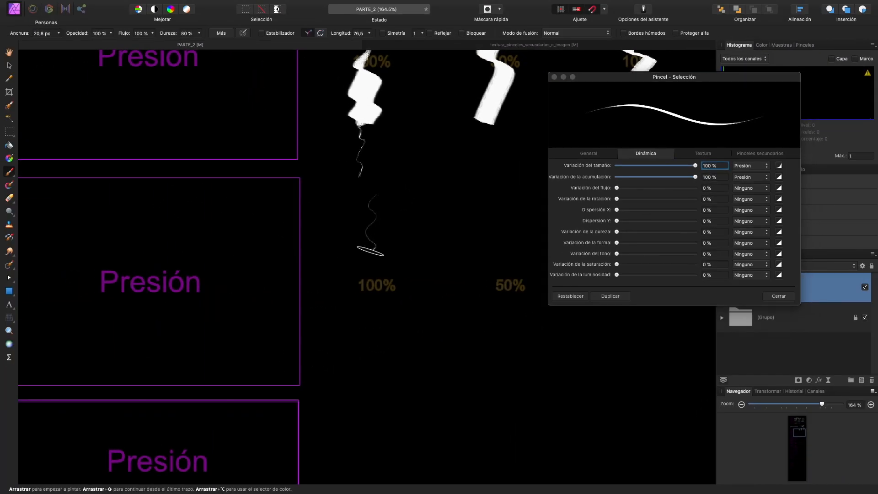
mouse_move(371, 251)
mouse_down()
mouse_move(362, 292)
mouse_move(364, 352)
mouse_up()
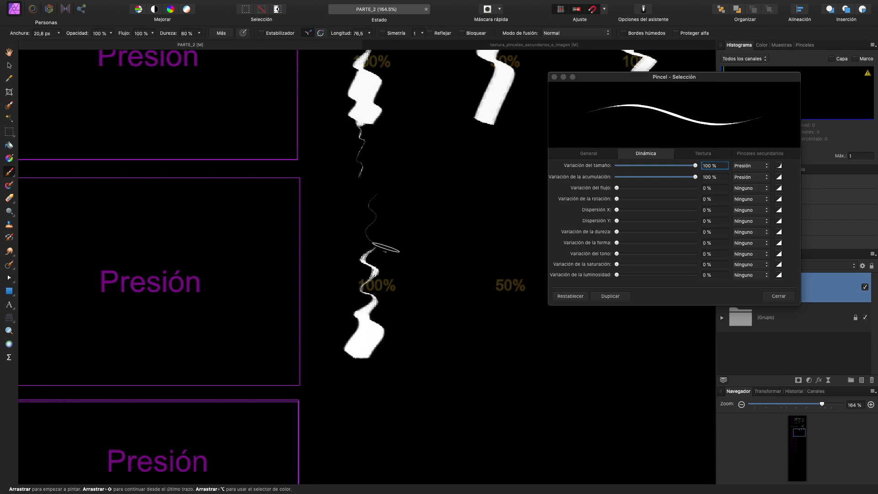
drag(400, 197, 402, 315)
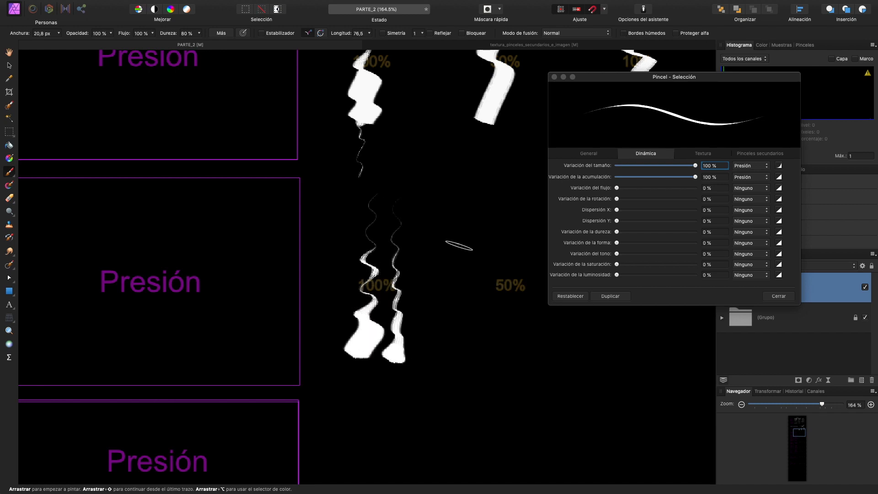
- Paint a third vertical sample beside the two wavy ones, undoing the trial strokes and keeping a straight stroke that swells downward
drag(426, 201, 423, 353)
key(ctrl+z)
key(ctrl+z)
drag(427, 202, 422, 382)
key(ctrl+z)
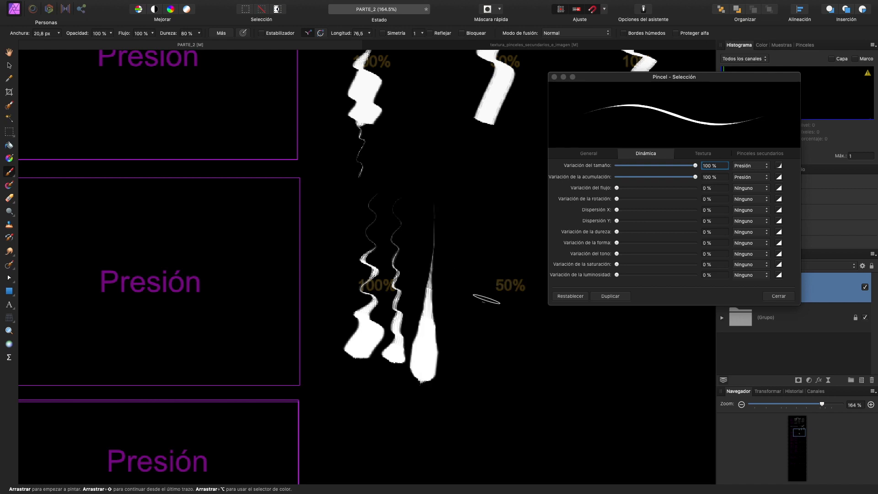
- Set the size and accumulation variations to 50% and paint two wavy vertical samples at the row's 50% label
text(50)
key(Tab)
text(50)
key(Tab)
drag(505, 205, 485, 365)
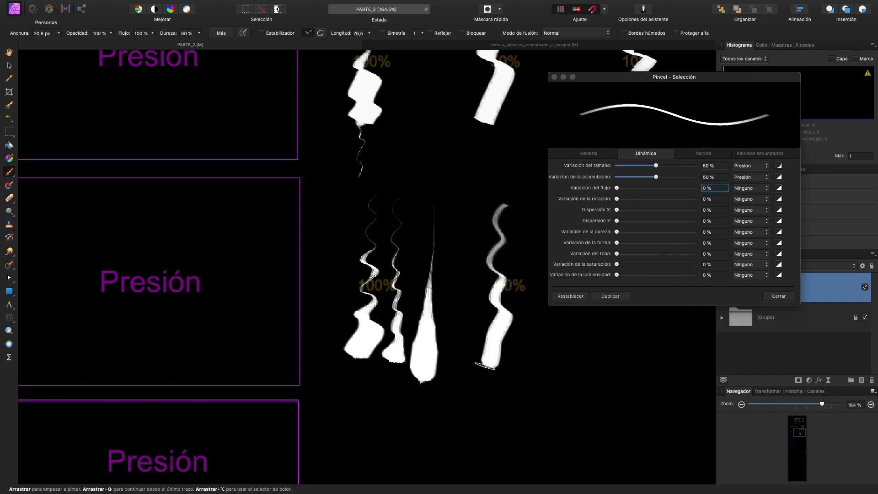
scroll(527, 249, right, 5)
mouse_move(411, 206)
mouse_down()
mouse_move(398, 253)
mouse_move(408, 325)
mouse_move(402, 382)
mouse_up()
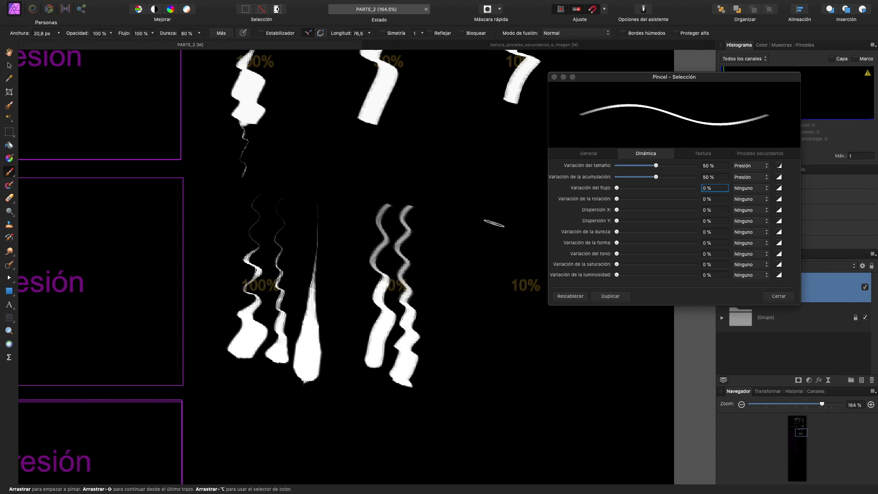
- Set the size variation to 10%, enter 10 for the accumulation variation, and paint two wavy vertical samples at the row's 10% label
scroll(494, 223, right, 1)
click(713, 166)
text(10)
key(Tab)
text(1)
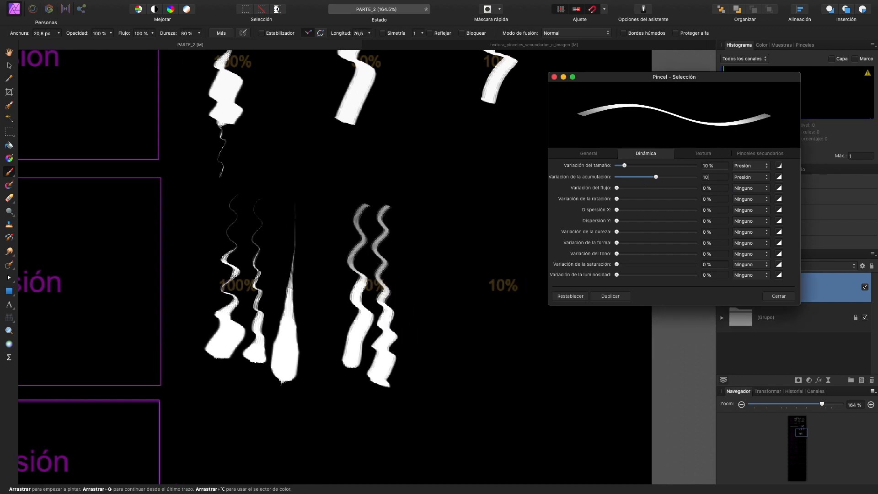
text(0)
drag(494, 211, 475, 367)
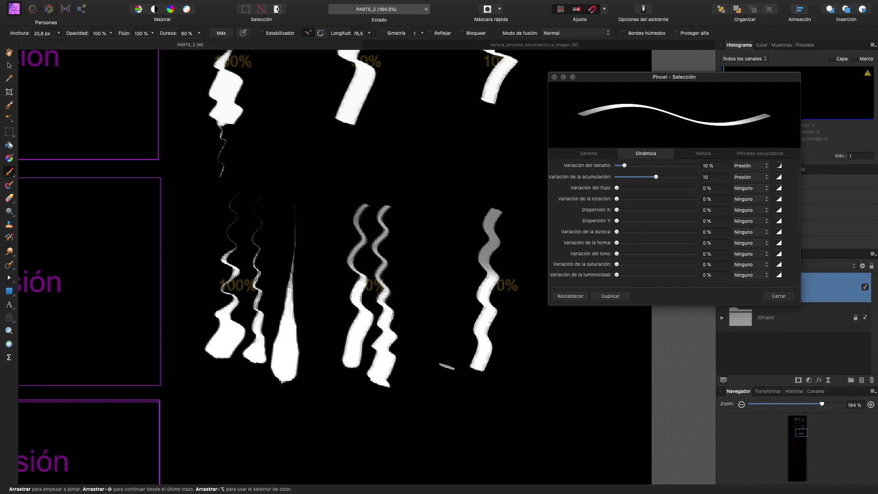
scroll(474, 357, right, 3)
drag(458, 210, 449, 370)
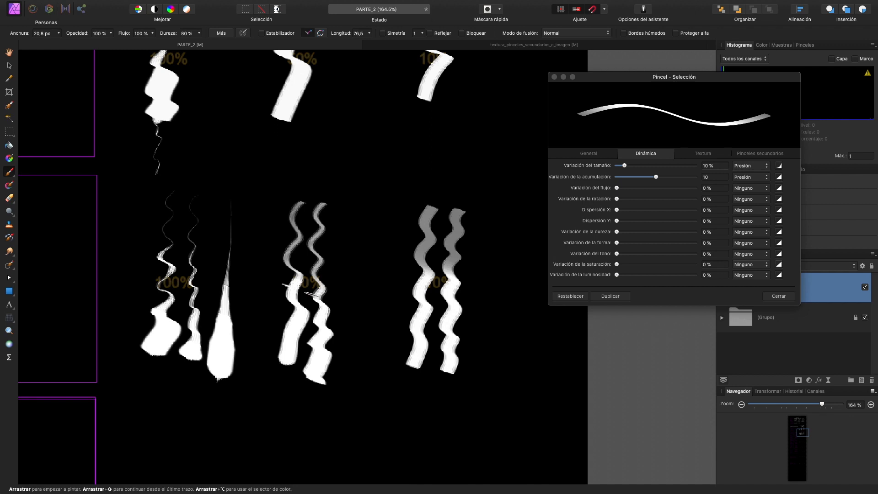
- Look over the remaining chart rows and find the one combining Tamaño/Acumulación by Presión with Flujo/Rotación by Aleatorio
scroll(433, 137, down, 3)
scroll(340, 166, left, 5)
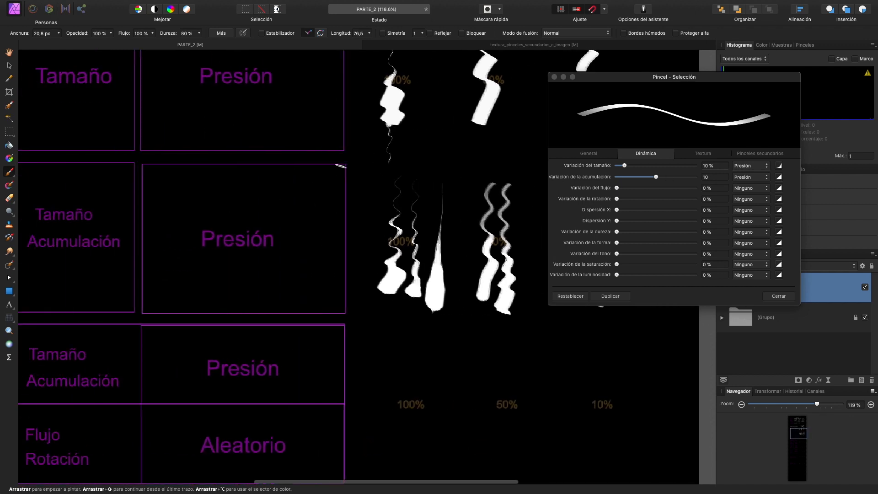
scroll(460, 163, down, 3)
scroll(462, 163, down, 10)
scroll(460, 160, down, 3)
scroll(461, 162, up, 3)
scroll(369, 172, up, 4)
scroll(365, 172, up, 3)
scroll(367, 173, left, 4)
scroll(367, 172, down, 1)
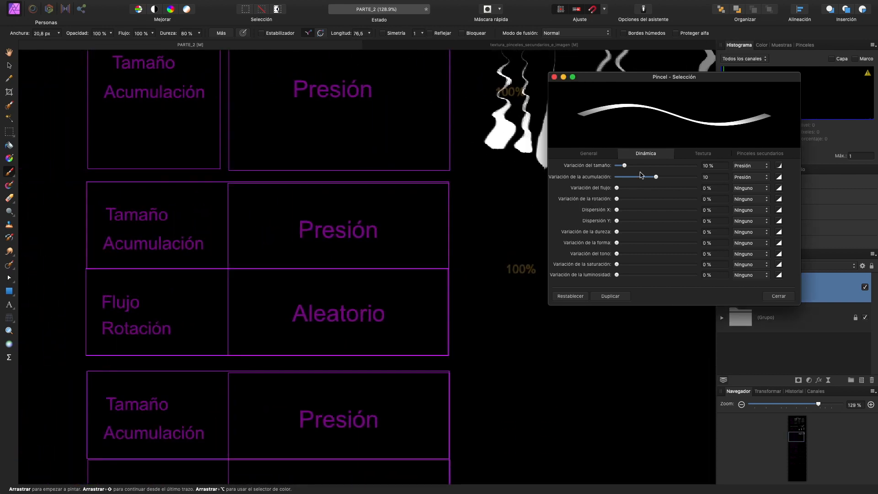
- Set the flow and rotation variations to 10% each with the Aleatorio controller, applying the 10% accumulation variation as well
scroll(361, 238, right, 2)
key(Tab)
text(10)
key(Tab)
text(a)
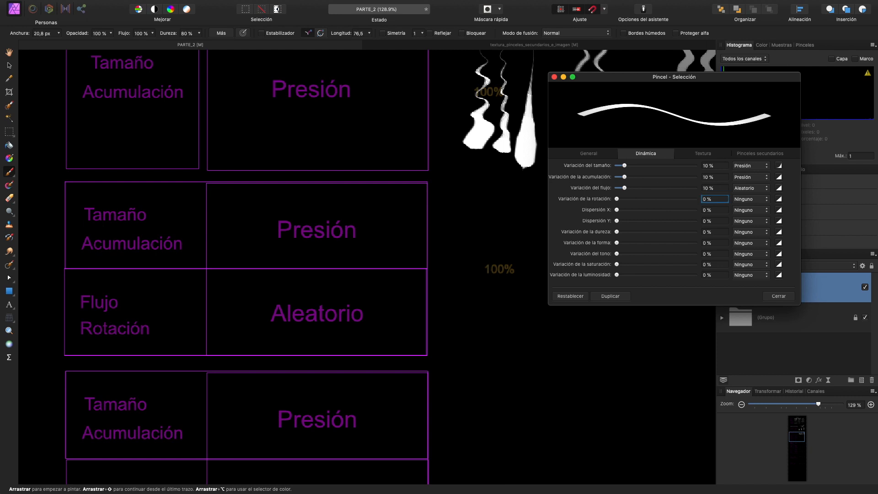
text(10)
key(Tab)
key(a)
- Paint three wavy vertical samples at the 10% label of the Flujo/Rotación row
scroll(401, 251, right, 10)
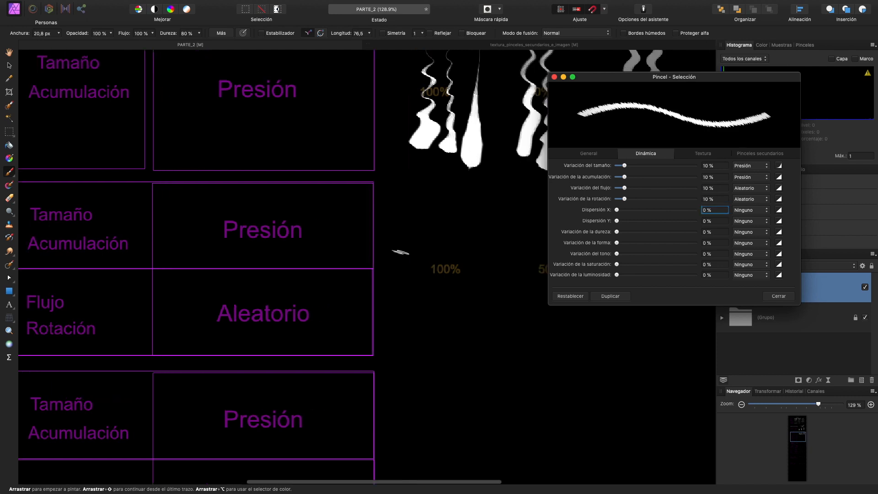
mouse_move(467, 215)
mouse_down()
mouse_move(457, 300)
mouse_move(482, 235)
mouse_move(478, 301)
mouse_up()
drag(439, 217, 432, 325)
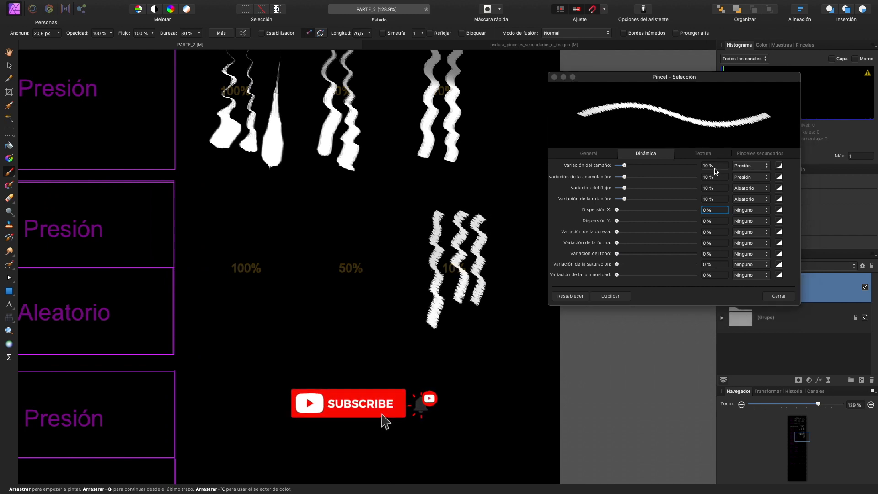
- Set the size, accumulation, flow and rotation variations to 50% and paint three wavy vertical samples at the Flujo/Rotación row's 50% label
click(711, 165)
text(50)
key(Tab)
text(5)
key(BackSpace)
key(Tab)
text(50)
key(Tab)
text(50)
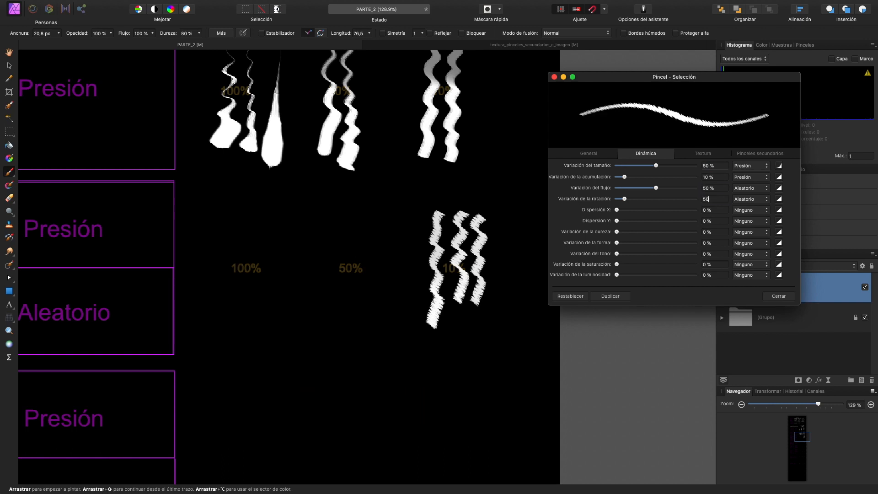
key(Tab)
click(720, 178)
text(50)
key(Tab)
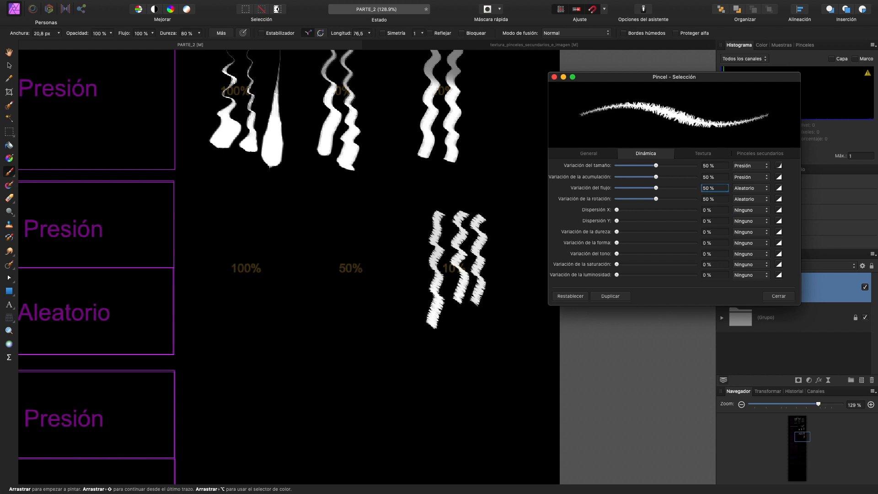
mouse_move(368, 219)
mouse_down()
mouse_move(364, 308)
mouse_move(340, 251)
mouse_move(336, 318)
mouse_move(379, 250)
mouse_move(381, 317)
mouse_up()
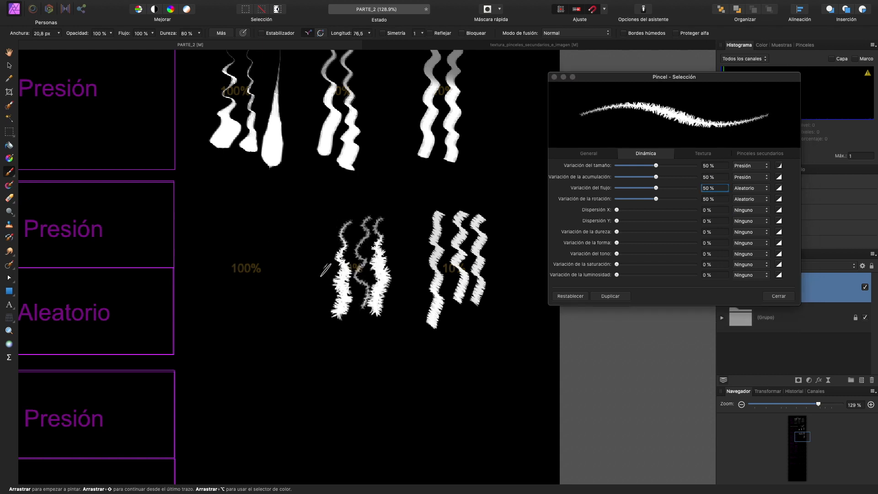
- Set the size, accumulation, flow and rotation variations to 100% and paint three wavy vertical samples at the row's 100% label
scroll(359, 157, left, 3)
click(722, 166)
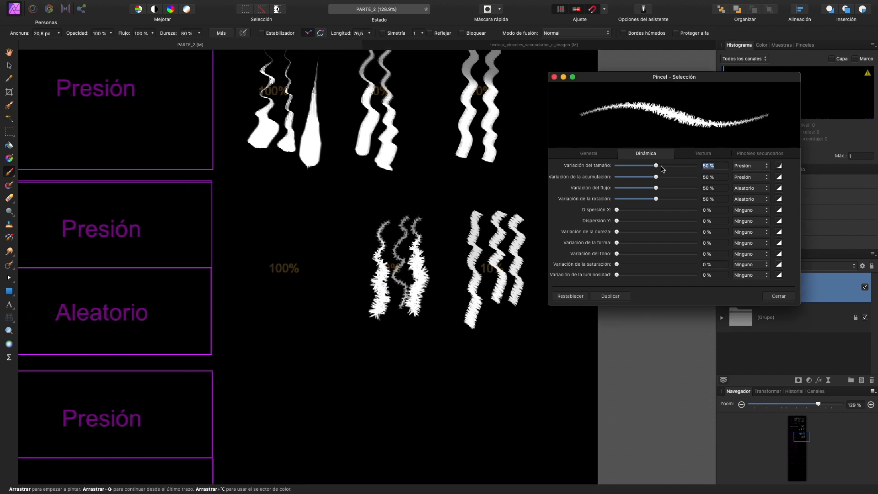
text(100)
key(Tab)
text(100)
key(Tab)
text(100)
key(Tab)
text(100)
key(Tab)
mouse_move(264, 218)
mouse_down()
mouse_move(258, 314)
mouse_move(285, 256)
mouse_move(284, 320)
mouse_up()
drag(302, 233, 315, 344)
- Raise Dispersión X and Dispersión Y to 400% with the Aleatorio controller for the chart's dispersion row
scroll(339, 206, up, 3)
scroll(339, 209, down, 3)
scroll(343, 215, left, 10)
scroll(343, 216, down, 4)
scroll(340, 213, down, 4)
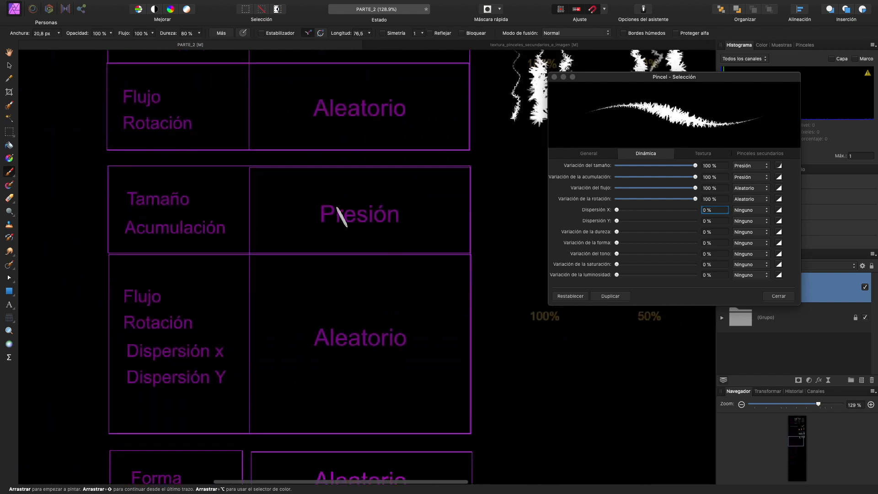
scroll(320, 211, right, 2)
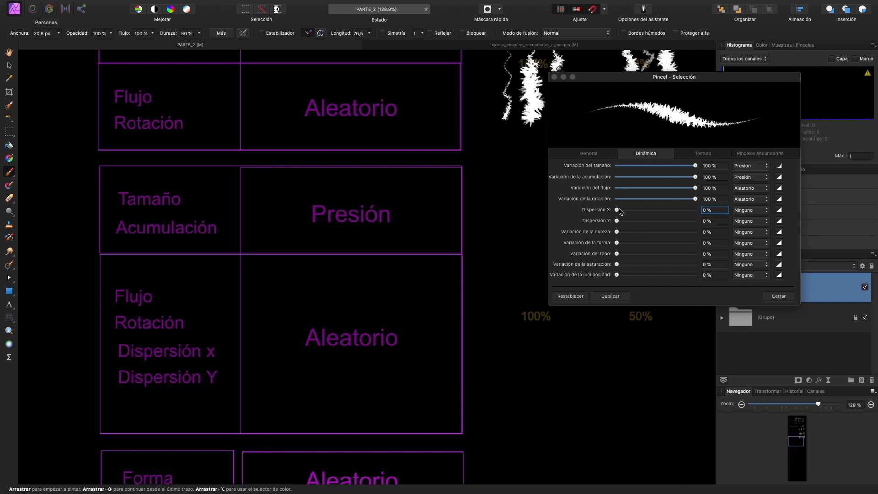
drag(619, 212, 696, 210)
drag(616, 221, 695, 220)
- Paint a dense patch of overlapping scattered strokes around the 100% label of the dispersion row
scroll(506, 229, right, 3)
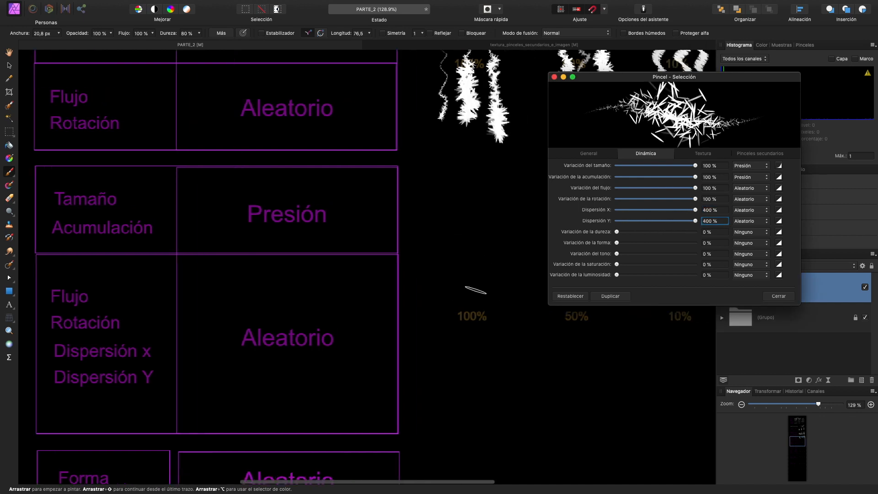
scroll(506, 200, right, 3)
drag(388, 241, 379, 370)
drag(414, 259, 418, 348)
drag(453, 263, 458, 368)
mouse_move(397, 252)
mouse_down()
mouse_move(449, 219)
mouse_move(432, 386)
mouse_up()
- Set Dispersión Y to 50%
scroll(411, 275, right, 6)
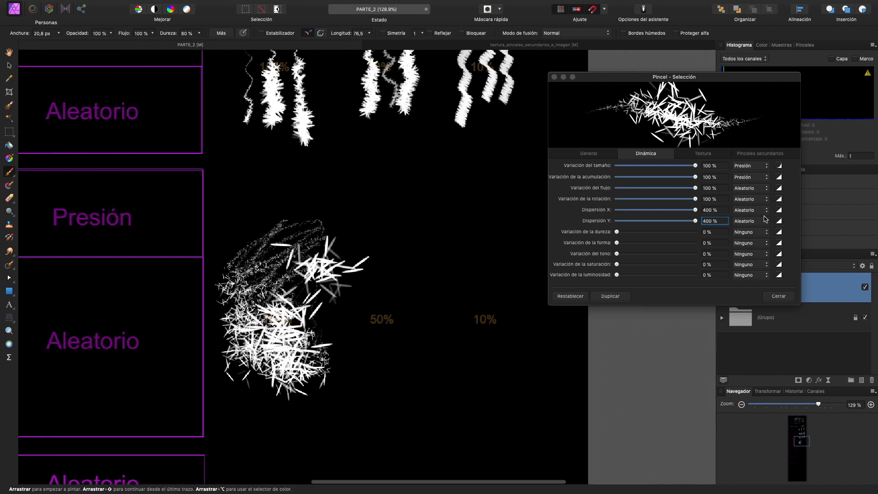
click(711, 221)
text(50)
key(Tab)
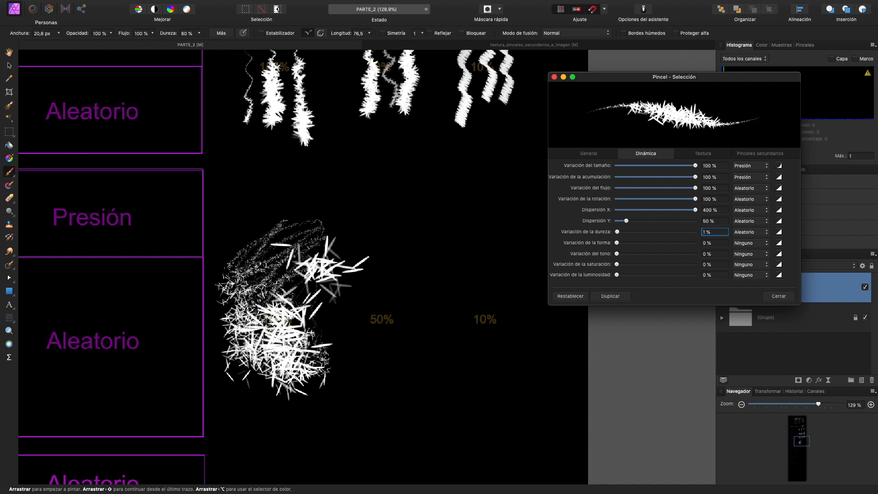
- Set the size, accumulation, flow and rotation variations and Dispersión X to 50%
click(718, 166)
text(50)
key(Tab)
text(50)
key(Tab)
text(50)
key(Tab)
text(5)
key(Tab)
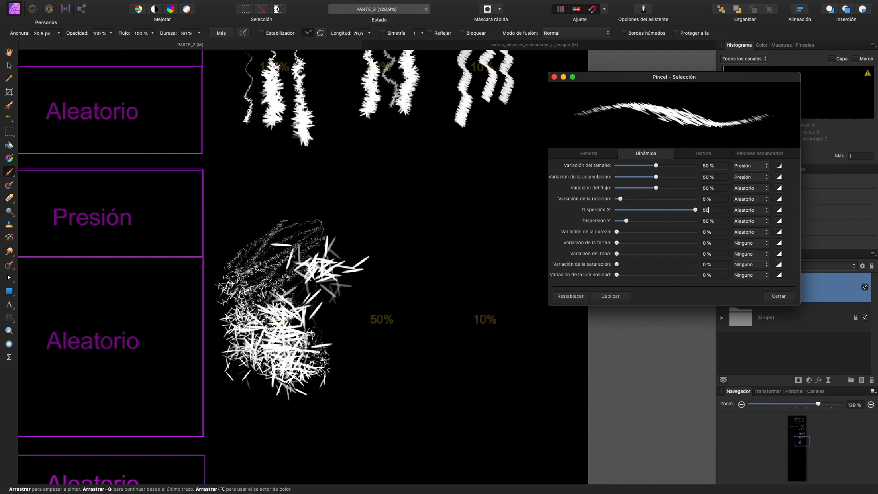
key(shift+Tab)
text(50)
key(Return)
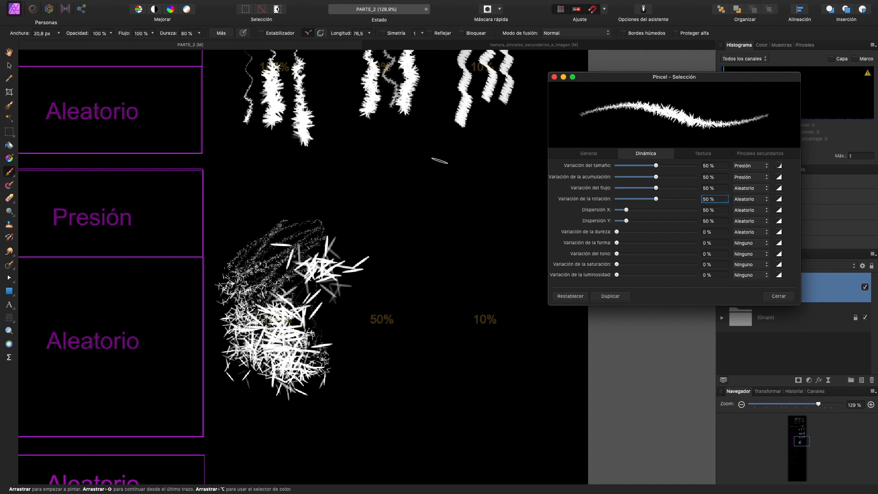
- Paint three wavy vertical samples at the 50% label of the dispersion row
drag(393, 254, 375, 361)
drag(414, 253, 399, 363)
drag(434, 251, 426, 368)
- Set size, accumulation, flow, rotation and both dispersions to 10% and paint two wavy vertical samples at the dispersion row's 10% label
click(713, 165)
text(10)
key(Tab)
text(10)
key(Tab)
text(10)
key(Tab)
text(10	10)
key(Tab)
text(10)
key(Tab)
mouse_move(480, 252)
mouse_down()
mouse_move(464, 294)
mouse_move(467, 368)
mouse_move(496, 372)
mouse_up()
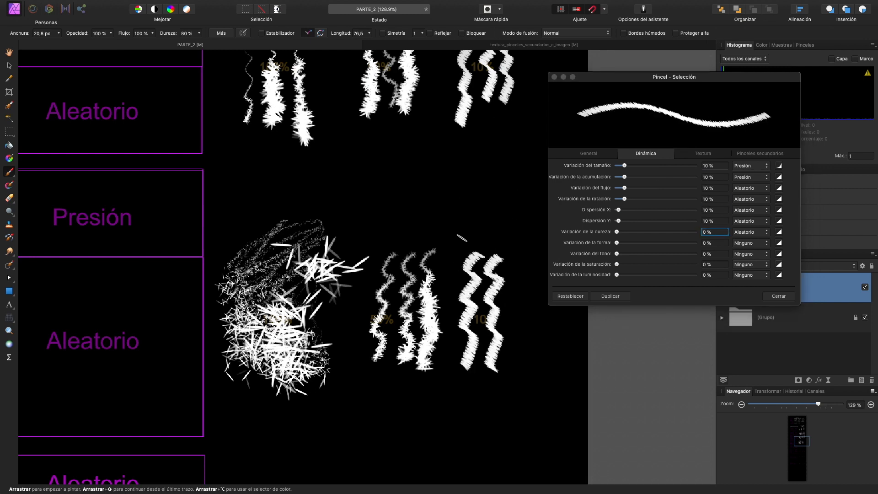
- Set the hardness variation to 10% with Progreso and the shape variation to 10% with Aleatorio, and paint two wavy samples at the Forma/Rotación row's 10% label
scroll(462, 237, down, 5)
scroll(366, 297, up, 3)
scroll(354, 345, down, 3)
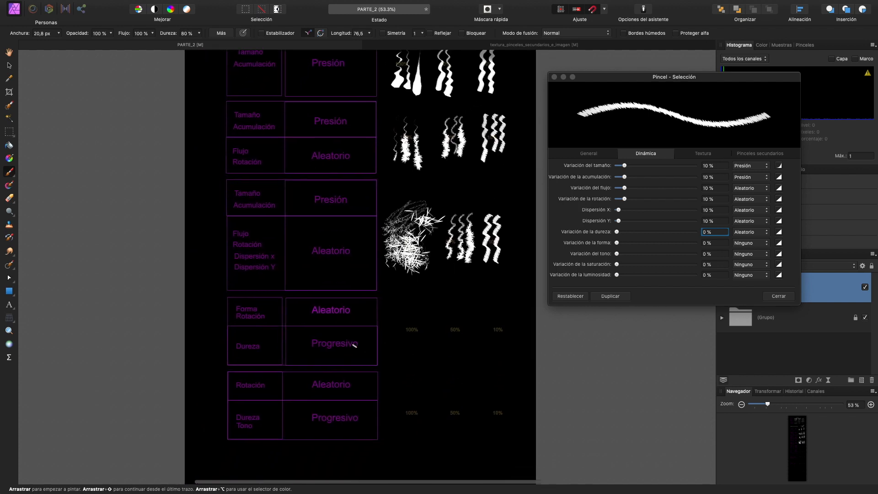
scroll(355, 345, up, 5)
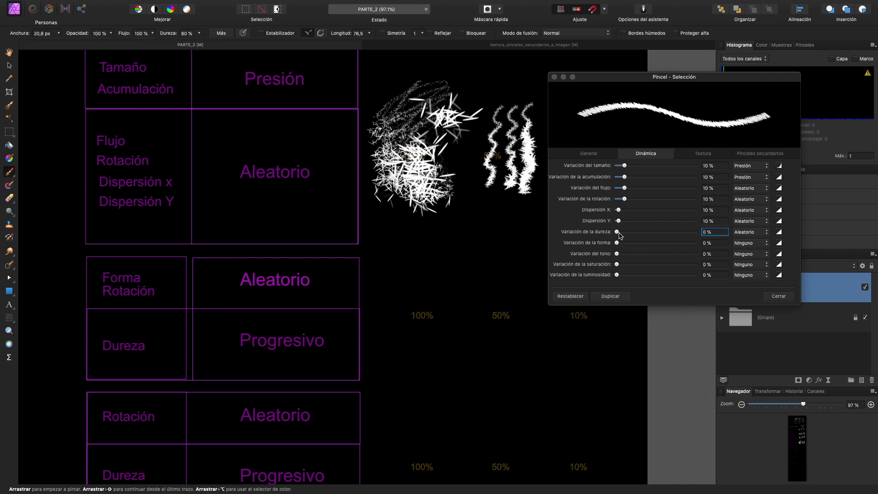
click(750, 232)
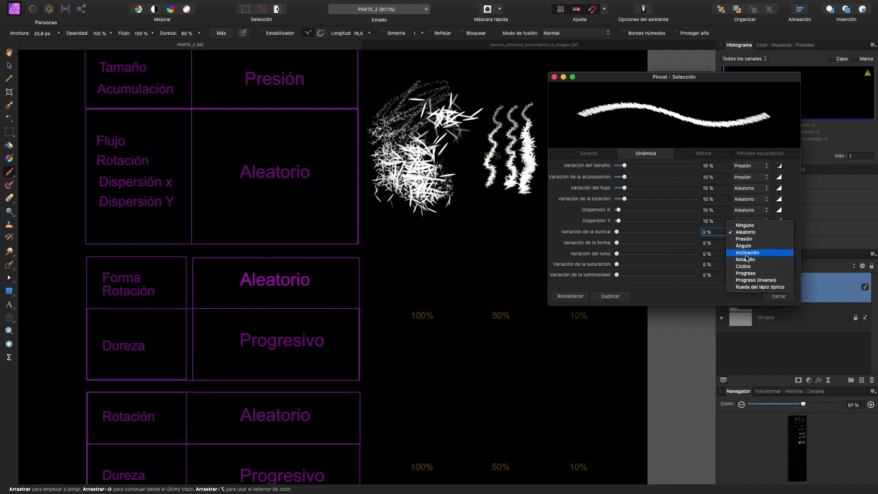
click(750, 274)
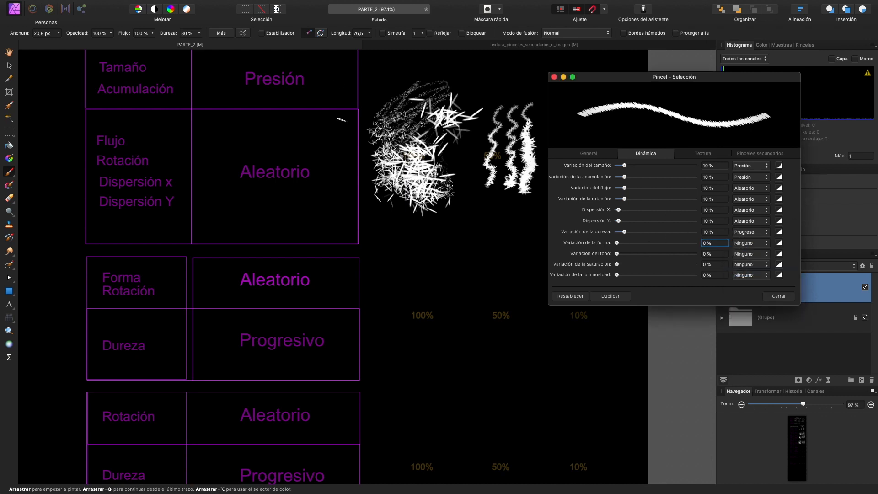
text(10)
key(Tab)
scroll(316, 264, right, 5)
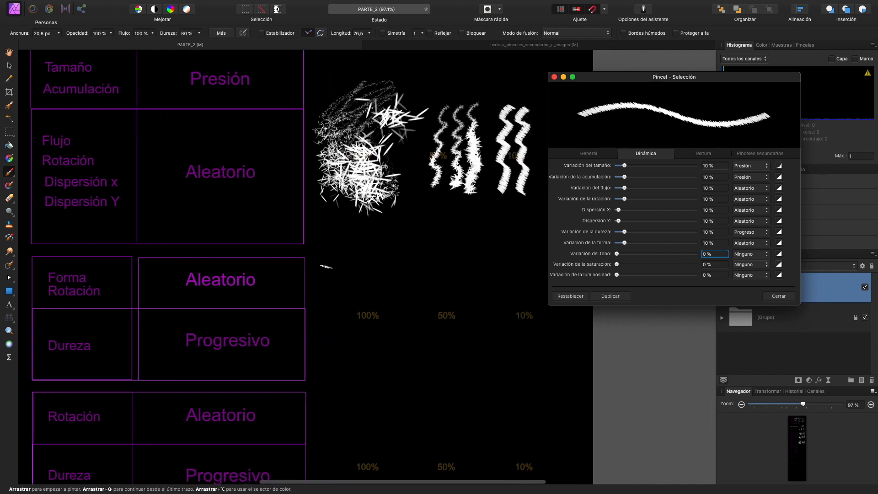
mouse_move(462, 263)
mouse_down()
mouse_move(462, 313)
mouse_move(475, 275)
mouse_move(480, 343)
mouse_up()
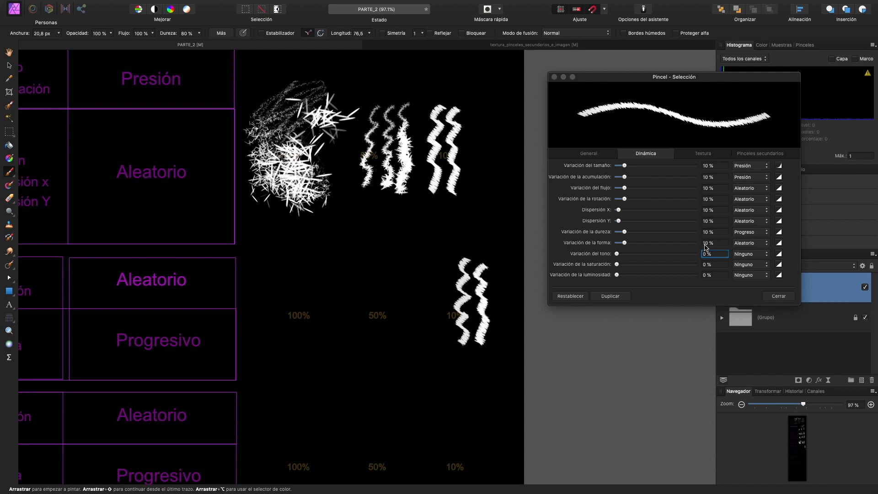
- Set the size, accumulation, flow, rotation, hardness and shape variations and both dispersions to 50%
click(705, 139)
text(50)
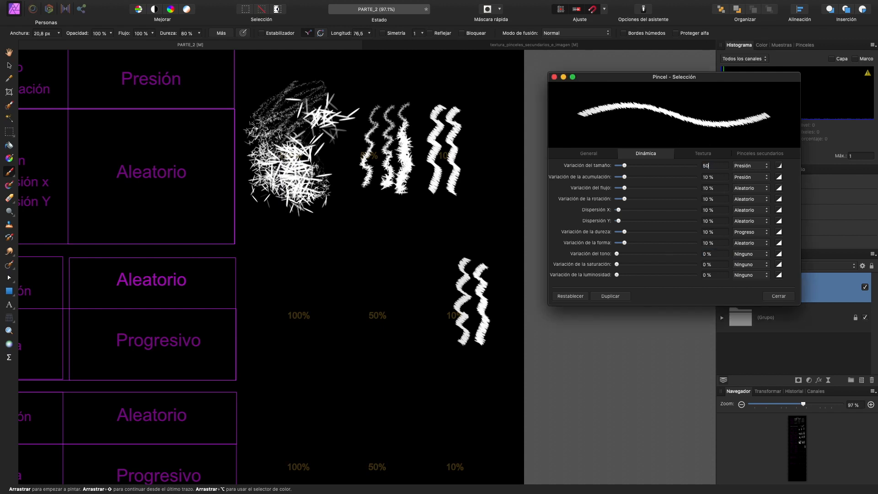
key(Tab)
text(50)
key(Tab)
text(50)
key(Tab)
text(50	50	50)
key(Tab)
text(50)
key(Tab)
text(50)
key(Tab)
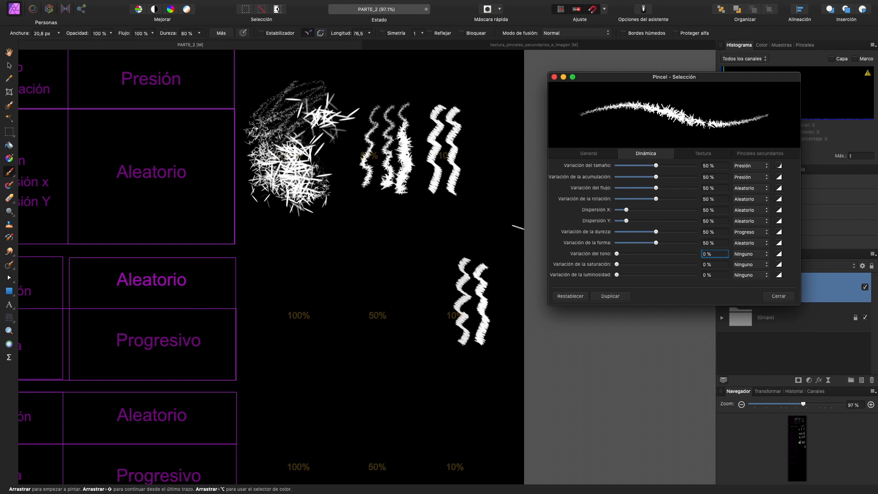
- Paint three wavy vertical samples at the 50% label of the Forma/Rotación and Dureza row
drag(389, 275, 389, 351)
drag(373, 268, 370, 362)
drag(408, 259, 414, 359)
key(super+z)
- Set the hardness and shape variations to 100%, dispersion X to 397% and dispersion Y to 400%
scroll(374, 284, up, 5)
scroll(347, 288, down, 2)
scroll(320, 287, left, 6)
drag(713, 243, 703, 243)
text(100)
click(716, 236)
text(100)
key(Return)
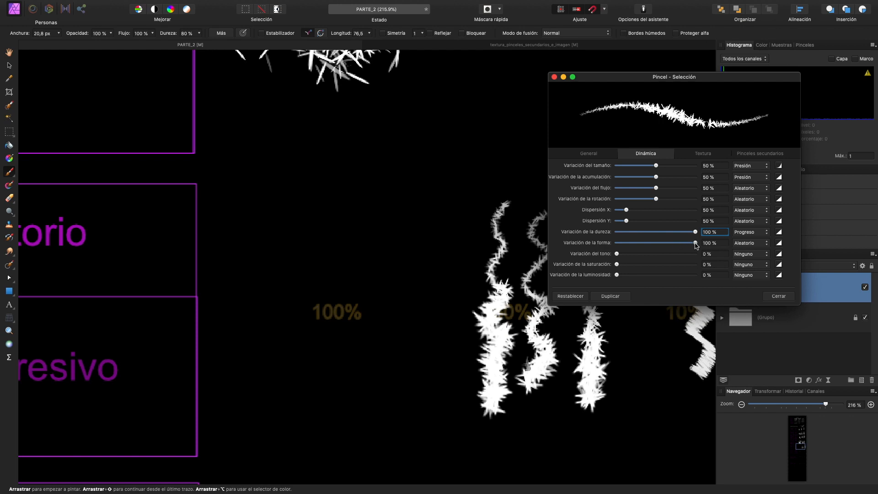
mouse_move(626, 210)
mouse_down()
mouse_move(694, 210)
mouse_move(695, 220)
mouse_up()
- Paint three wavy scattered samples at the 100% label of the Forma/Rotación and Dureza row
drag(289, 202, 245, 363)
drag(349, 184, 383, 299)
mouse_move(394, 170)
mouse_down()
mouse_move(308, 351)
mouse_move(394, 298)
mouse_move(384, 364)
mouse_up()
scroll(383, 361, down, 5)
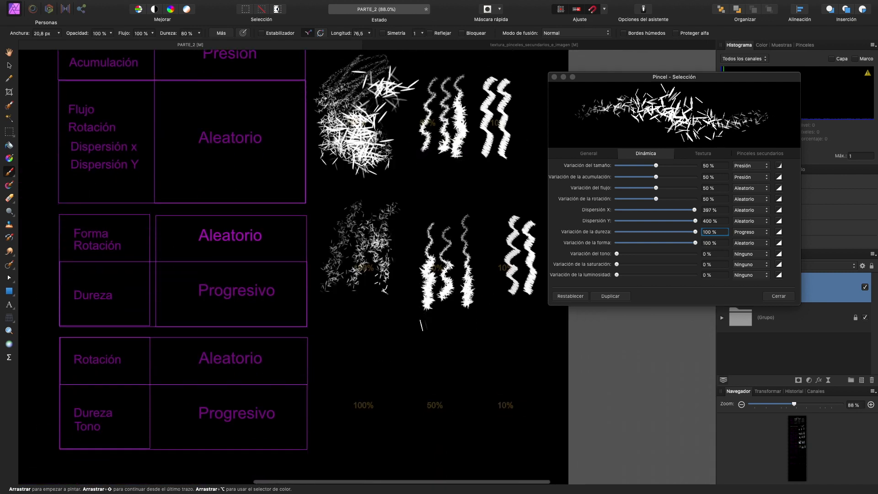
- Set the hue variation to 100% with Progreso and make red (255, 0, 0) the painting colour
scroll(421, 325, down, 4)
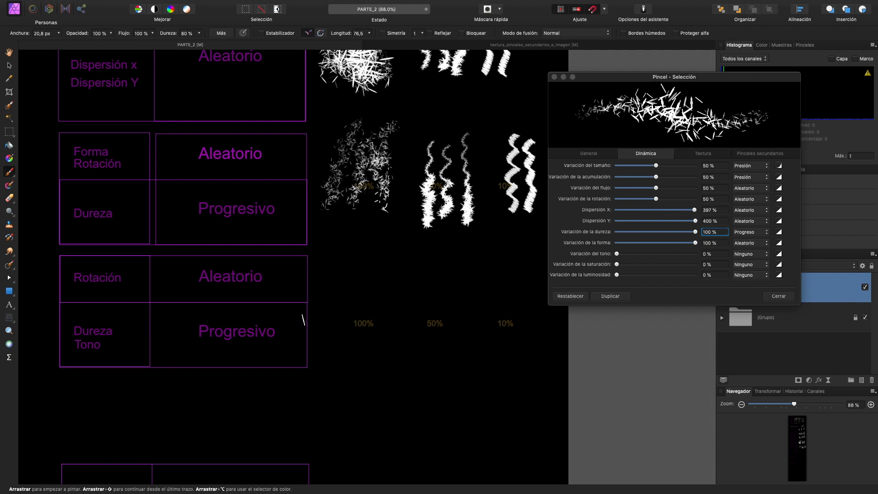
drag(617, 254, 634, 253)
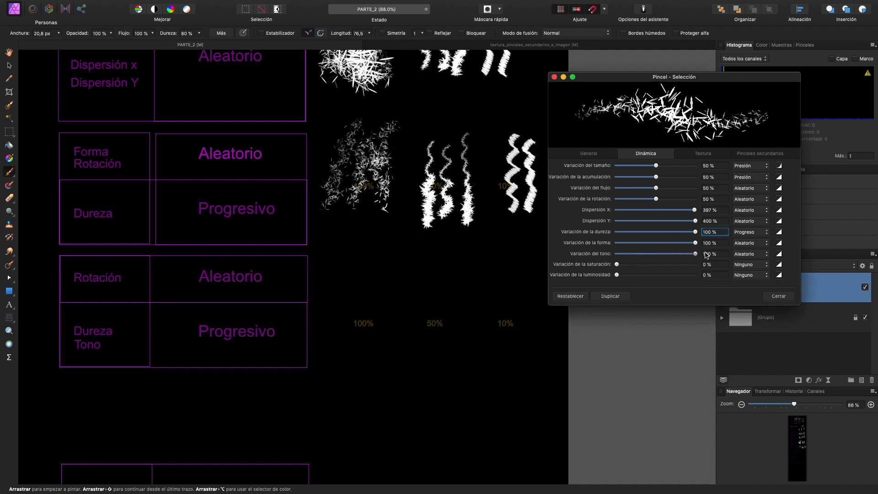
click(743, 255)
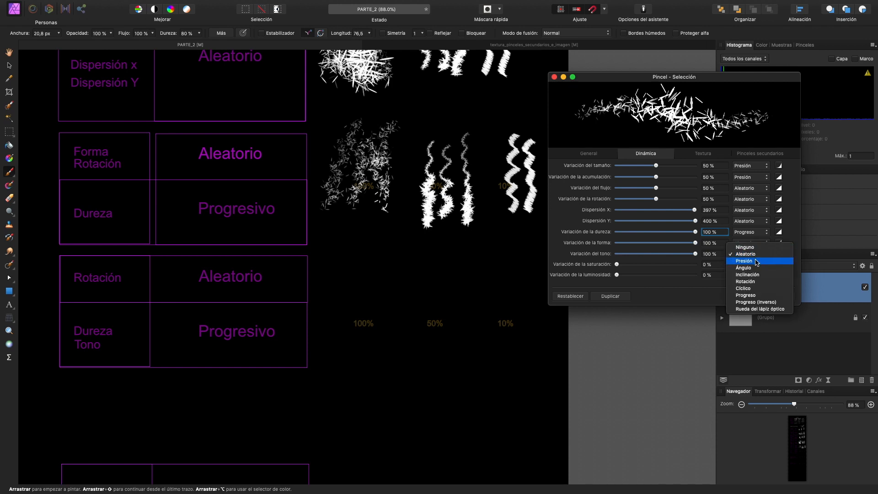
click(760, 295)
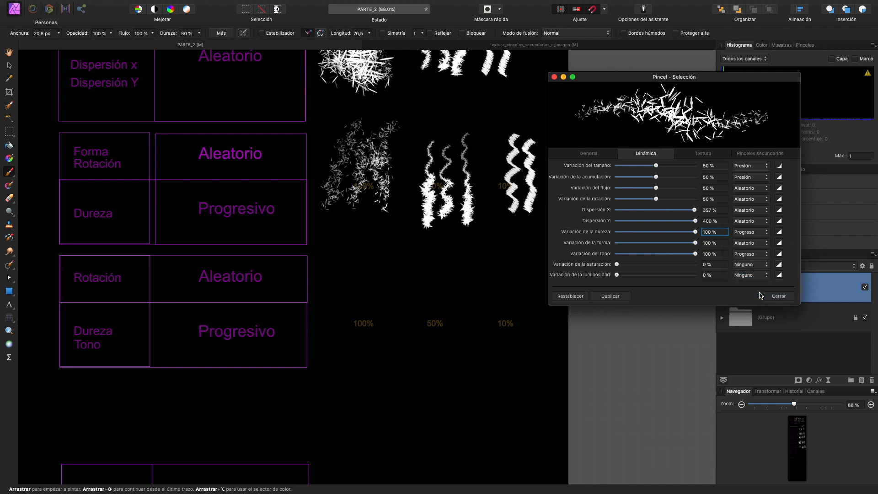
drag(736, 84, 697, 87)
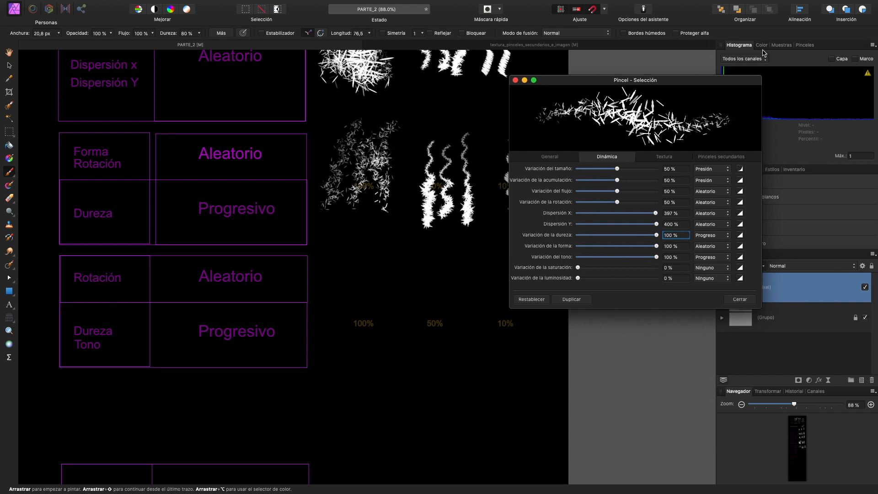
click(761, 45)
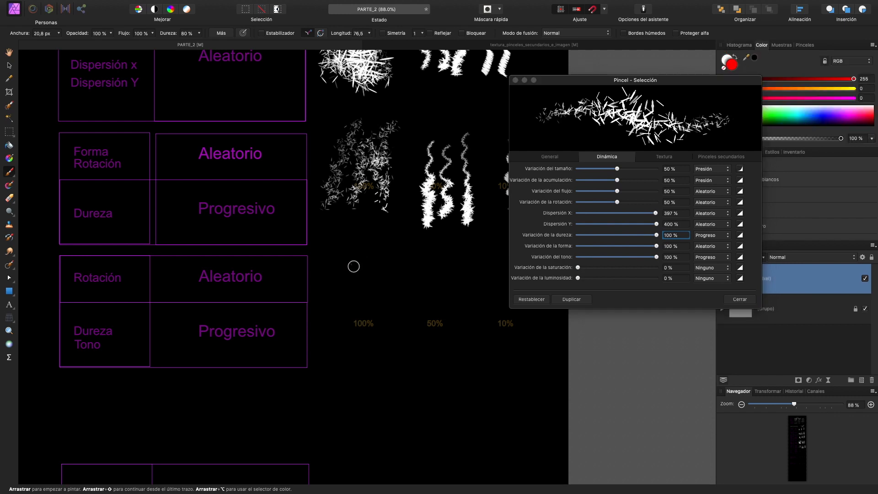
mouse_move(354, 281)
mouse_down()
mouse_move(339, 355)
mouse_move(348, 350)
mouse_up()
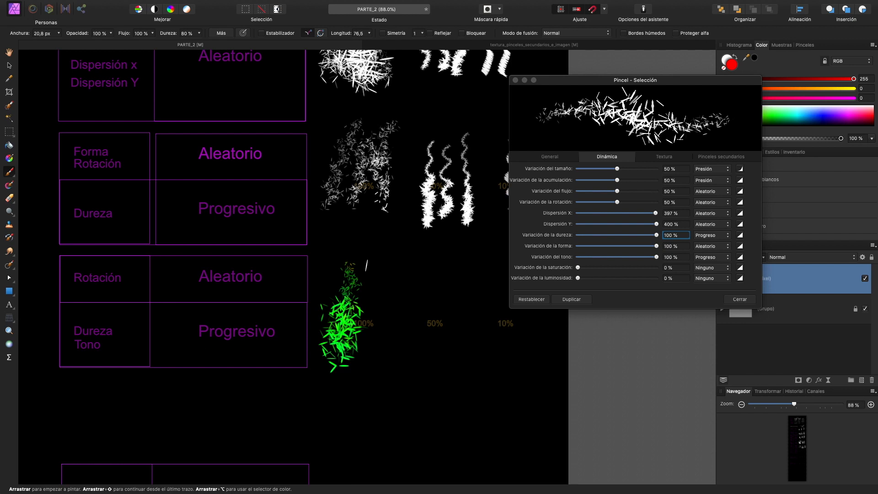
drag(377, 258, 382, 379)
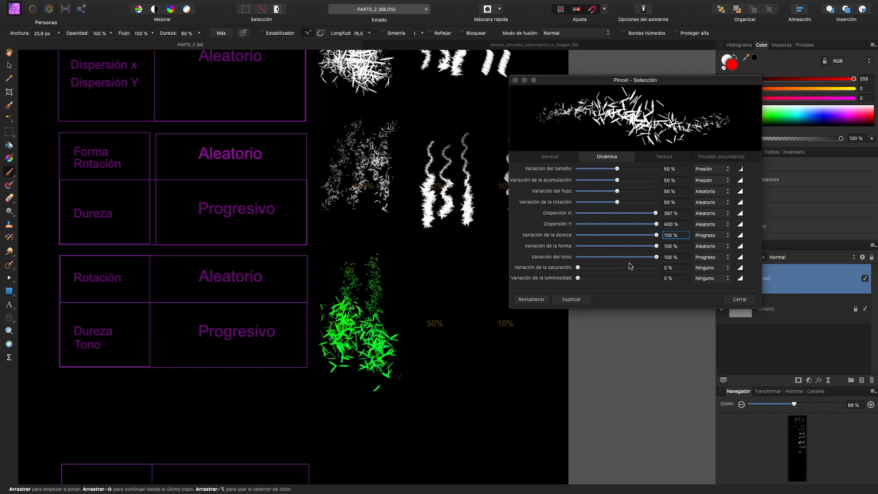
key(super+z)
key(super+z)
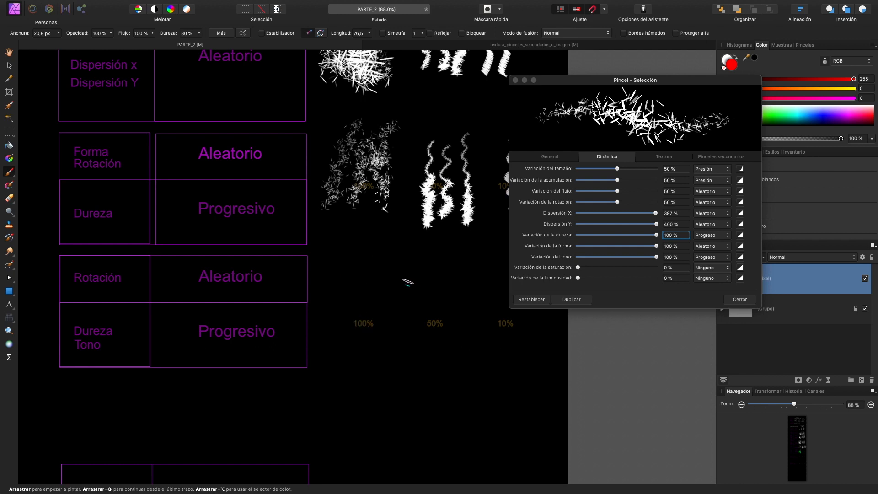
- Paint a dense zigzag sample at the Tono row's 100% label, and another at its 50% label with the hue variation at 50%
mouse_move(360, 250)
mouse_down()
mouse_move(366, 275)
mouse_move(351, 279)
mouse_move(377, 278)
mouse_move(385, 304)
mouse_move(341, 350)
mouse_move(364, 358)
mouse_move(346, 374)
mouse_move(383, 371)
mouse_up()
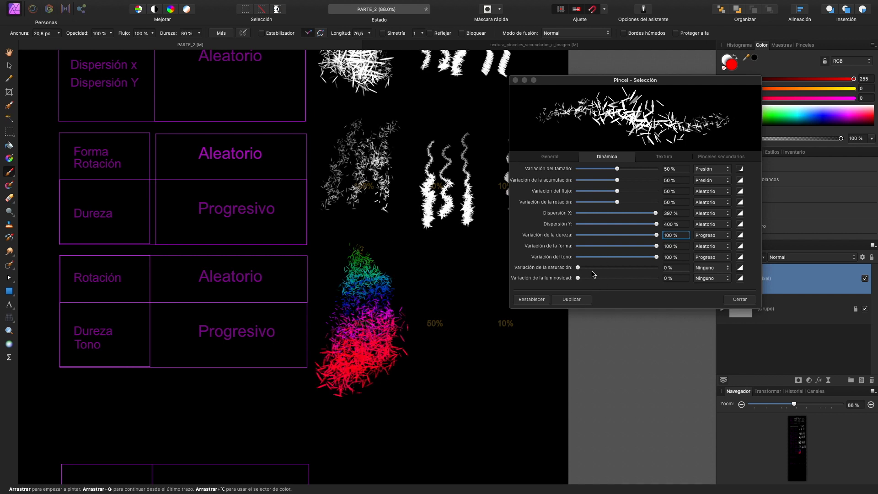
click(675, 256)
text(50)
key(Return)
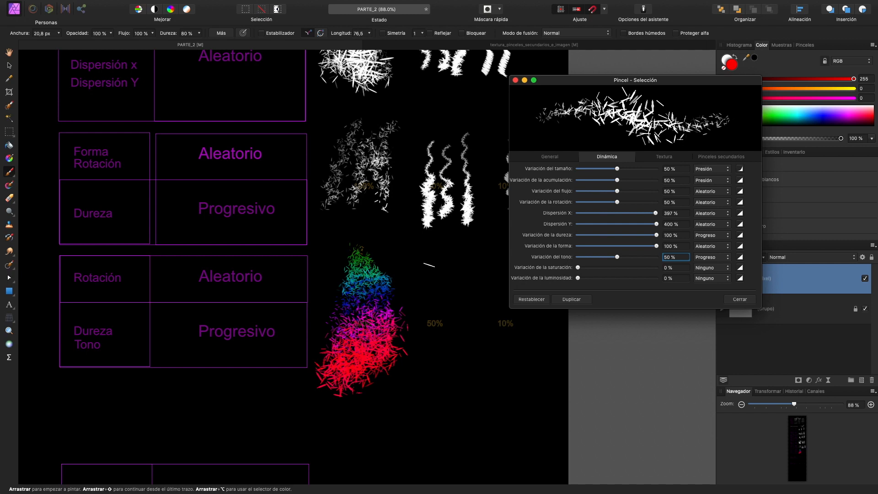
mouse_move(432, 262)
mouse_down()
mouse_move(450, 270)
mouse_move(500, 434)
mouse_move(457, 452)
mouse_up()
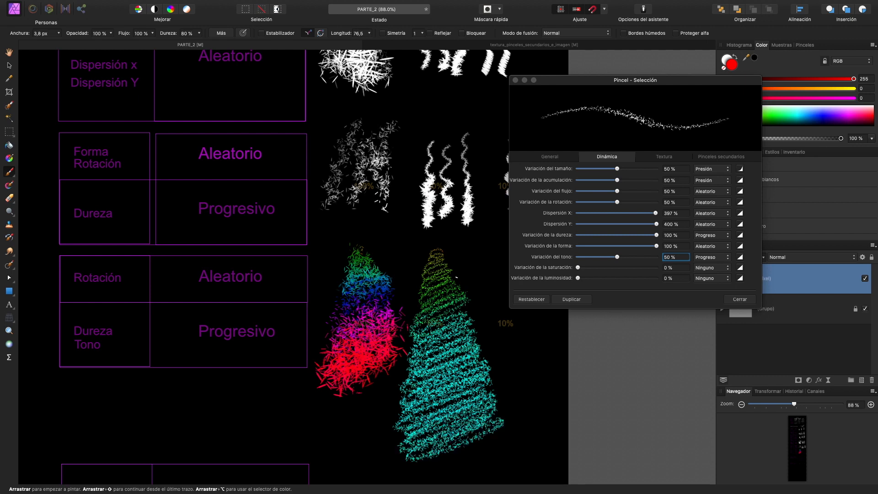
key(super+z)
mouse_move(447, 258)
mouse_down()
mouse_move(439, 375)
mouse_move(419, 384)
mouse_up()
- Set the hue variation to 10% and paint a dense zigzag sample at the Tono row's 10% label
click(680, 251)
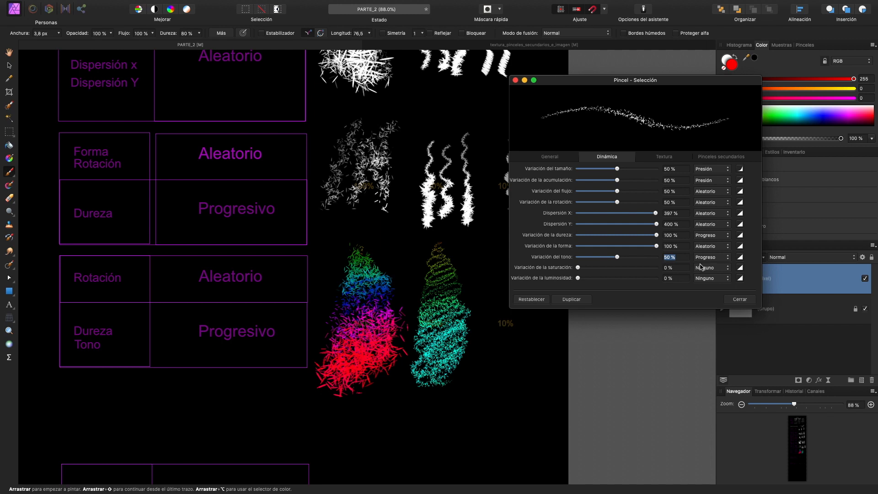
key(Return)
scroll(274, 265, right, 4)
mouse_move(425, 253)
mouse_down()
mouse_move(476, 320)
mouse_move(400, 362)
mouse_move(484, 378)
mouse_move(405, 389)
mouse_up()
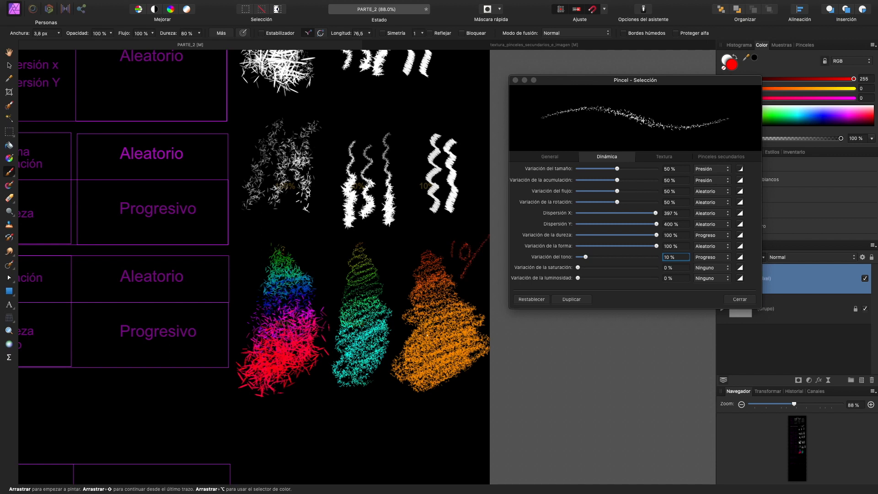
- Set the hue variation to Ninguno and the saturation variation to 10% with Progreso, and paint a zigzag sample at the Saturación row's 10% label
scroll(339, 271, down, 3)
scroll(275, 271, down, 5)
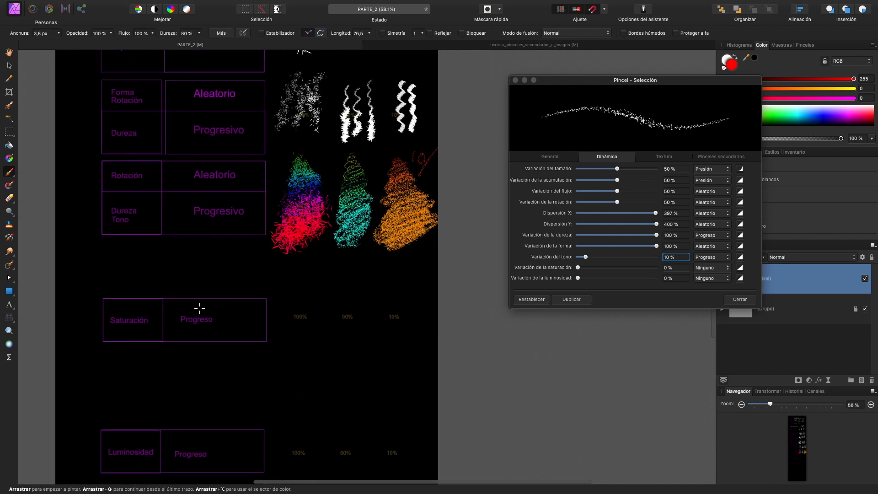
mouse_move(457, 260)
mouse_down()
mouse_move(475, 288)
mouse_move(444, 343)
mouse_move(434, 256)
mouse_move(471, 359)
mouse_up()
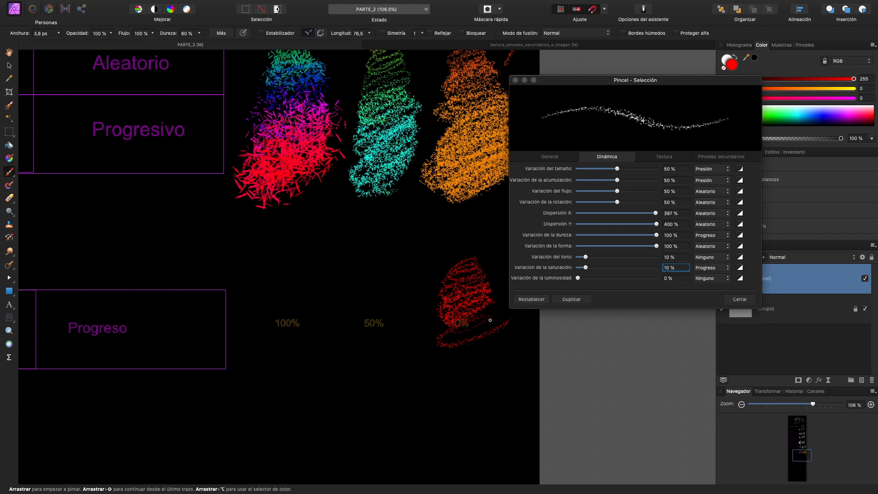
key(super+z)
mouse_move(489, 271)
mouse_down()
mouse_move(457, 347)
mouse_move(485, 361)
mouse_up()
- Set the saturation variation to 50% and paint a zigzag sample at the Saturación row's 50% label
click(676, 268)
text(50)
key(Return)
mouse_move(376, 264)
mouse_down()
mouse_move(393, 278)
mouse_move(365, 320)
mouse_move(388, 366)
mouse_up()
- Set the saturation variation to 100% and paint a zigzag sample at the Saturación row's 100% label
click(653, 265)
text(100)
key(Return)
scroll(302, 293, up, 3)
mouse_move(348, 165)
mouse_down()
mouse_move(300, 275)
mouse_move(314, 348)
mouse_up()
- Set luminosity variation to 100% with Progreso and saturation variation to 0% with Ninguno, and paint a zigzag sample at the Luminosidad row's 100% label
scroll(329, 240, down, 5)
scroll(411, 297, down, 3)
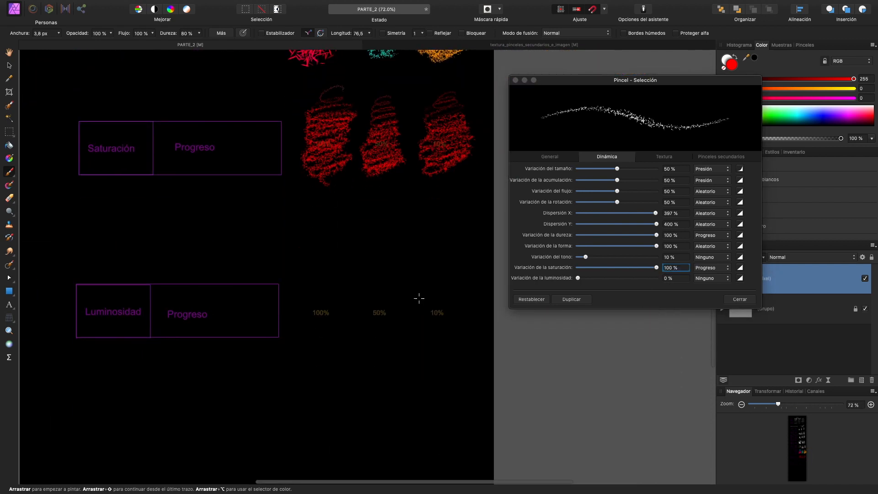
click(706, 278)
click(706, 326)
drag(577, 277, 537, 267)
click(711, 268)
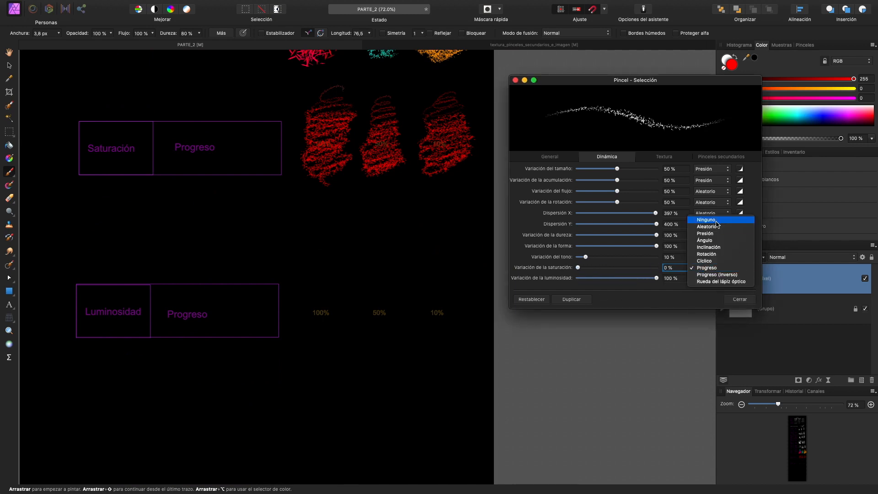
click(706, 219)
drag(324, 259, 320, 373)
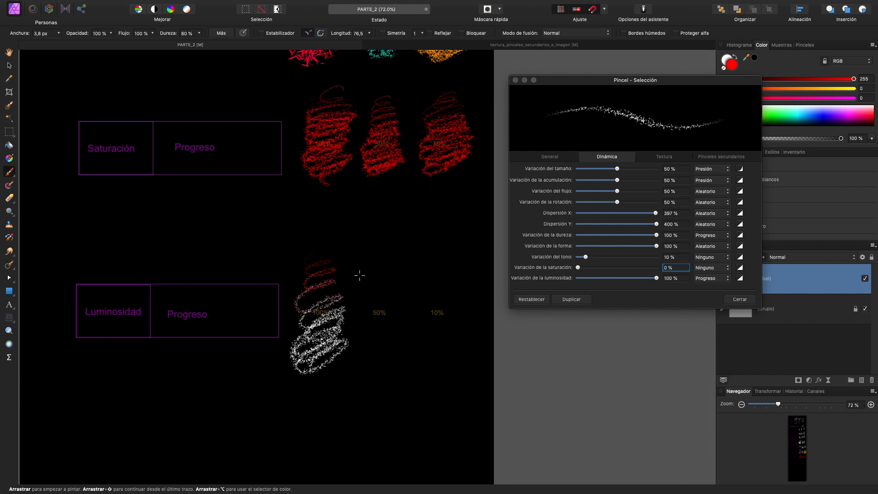
- Set the luminosity variation to 50% and paint a zigzag sample at the Luminosidad row's 50% label
click(681, 279)
text(50)
key(Return)
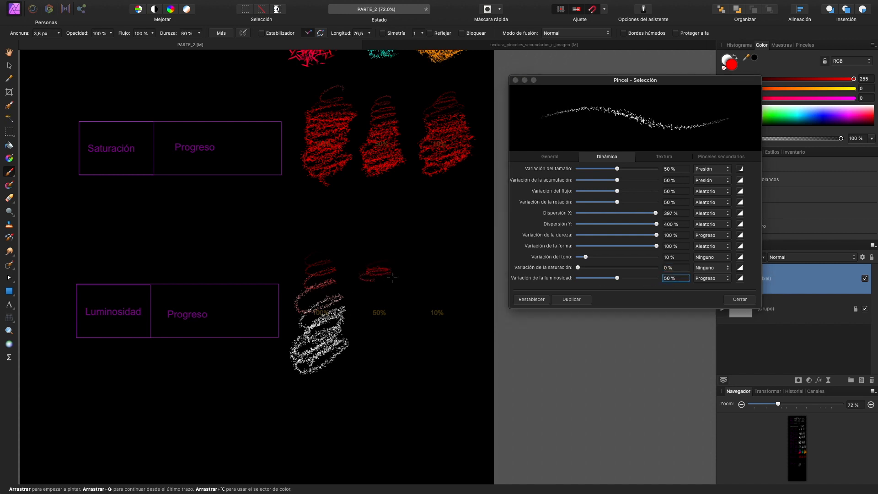
drag(384, 269, 376, 340)
- Set the luminosity variation to 10% and paint a zigzag sample at the Luminosidad row's 10% label
click(682, 278)
text(10)
key(Return)
mouse_move(447, 265)
mouse_down()
mouse_move(463, 333)
mouse_move(455, 373)
mouse_up()
- Paint a long, nearly horizontal red stroke just below the Luminosidad row
scroll(388, 215, down, 5)
scroll(388, 228, up, 5)
scroll(387, 256, down, 6)
mouse_move(222, 280)
mouse_down()
mouse_move(321, 323)
mouse_move(408, 268)
mouse_up()
- Set the hue and saturation variations to 100% and the luminosity variation to 0%, all three with Aleatorio
scroll(408, 269, up, 5)
scroll(353, 239, down, 3)
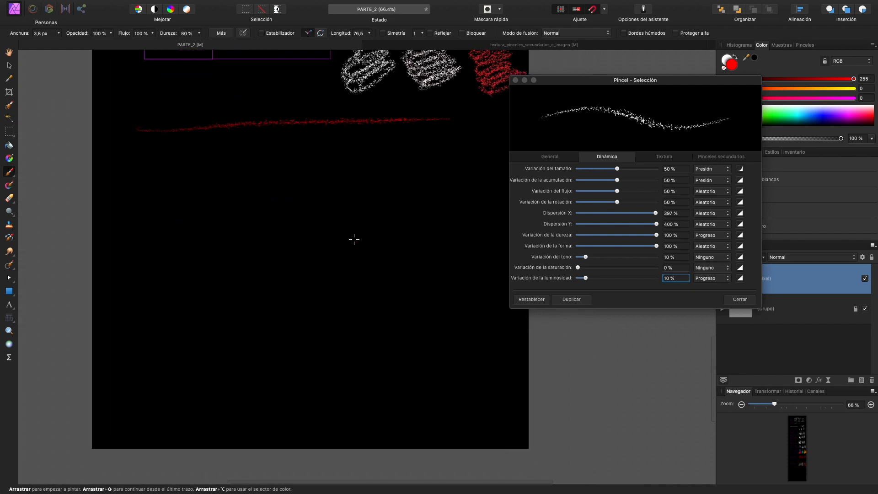
click(712, 278)
mouse_move(585, 277)
mouse_down()
mouse_move(608, 277)
mouse_move(577, 278)
mouse_up()
click(707, 245)
drag(578, 268, 657, 268)
drag(585, 257, 658, 255)
drag(565, 83, 586, 88)
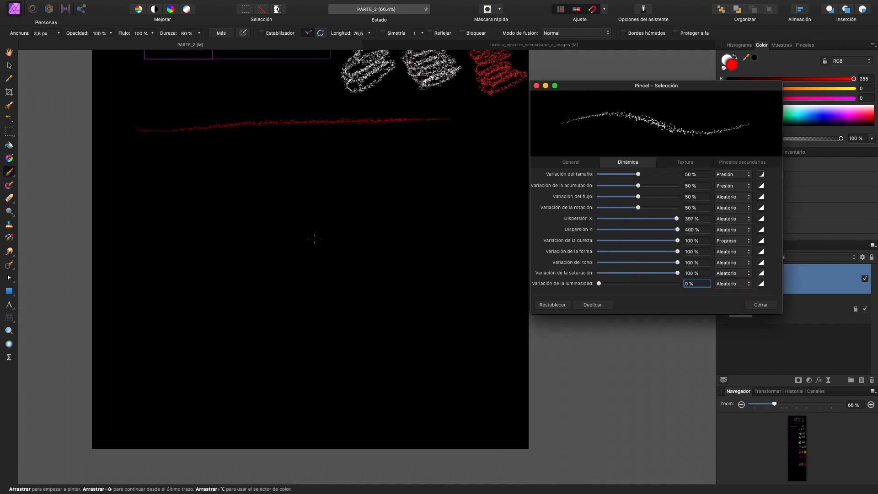
drag(290, 265, 312, 204)
key(super+z)
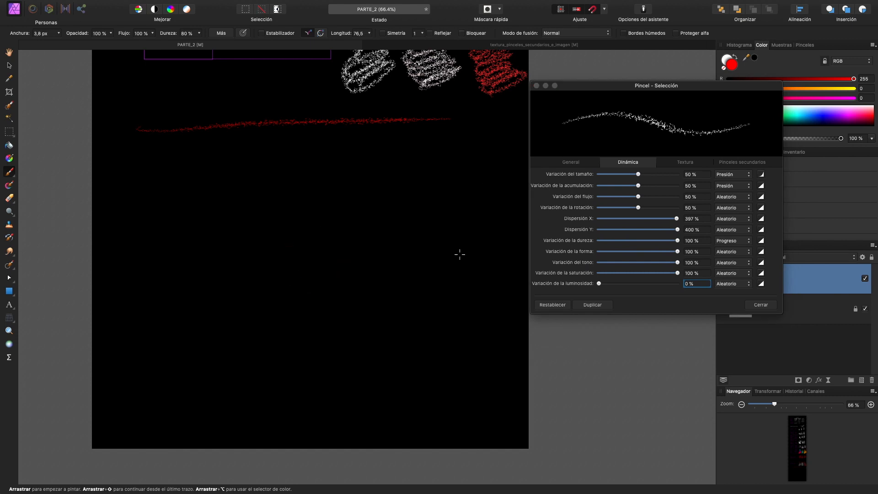
- Enable brush symmetry with 5 axes and place its centre in the empty area below the comparison chart
click(421, 33)
drag(421, 43, 442, 44)
scroll(122, 80, down, 5)
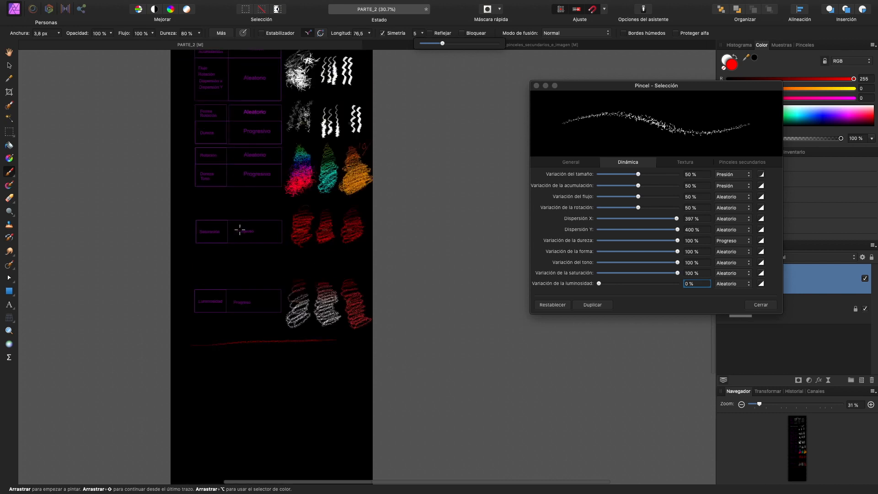
drag(258, 226, 256, 379)
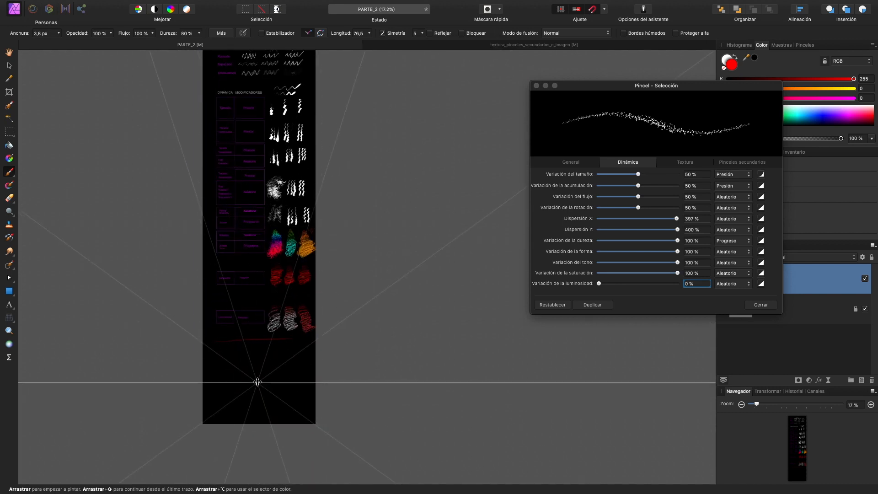
- Lock the symmetry centre and paint a ten-petal multicoloured flower with filled petals around it
scroll(272, 366, up, 4)
scroll(274, 353, up, 3)
scroll(284, 349, down, 2)
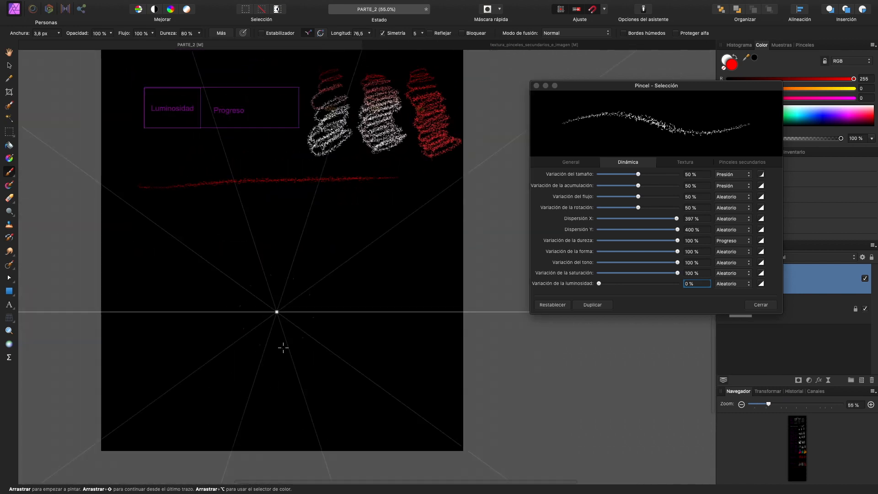
scroll(284, 349, up, 1)
click(461, 33)
mouse_move(270, 282)
mouse_down()
mouse_move(274, 295)
mouse_move(268, 262)
mouse_move(269, 274)
mouse_move(246, 237)
mouse_move(258, 254)
mouse_move(249, 223)
mouse_up()
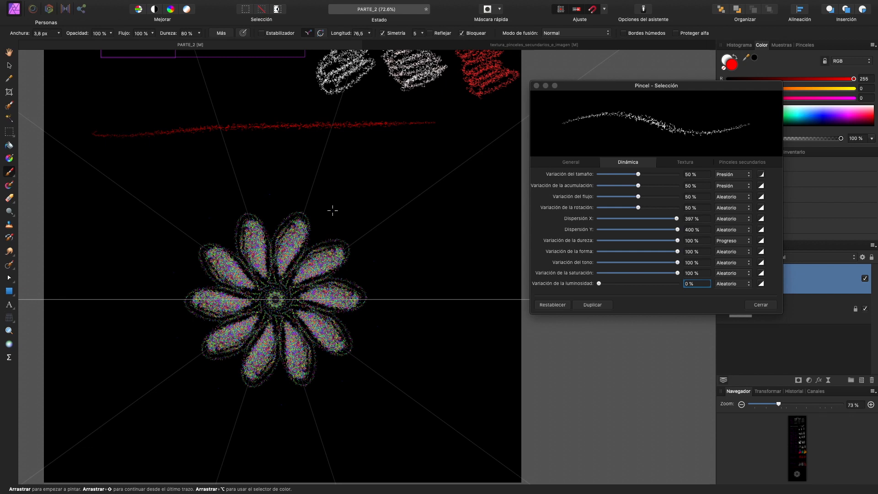
- Turn off symmetry and set the size variation to 94% and the accumulation and flow variations to 100%
scroll(333, 207, down, 3)
click(383, 33)
drag(638, 174, 672, 174)
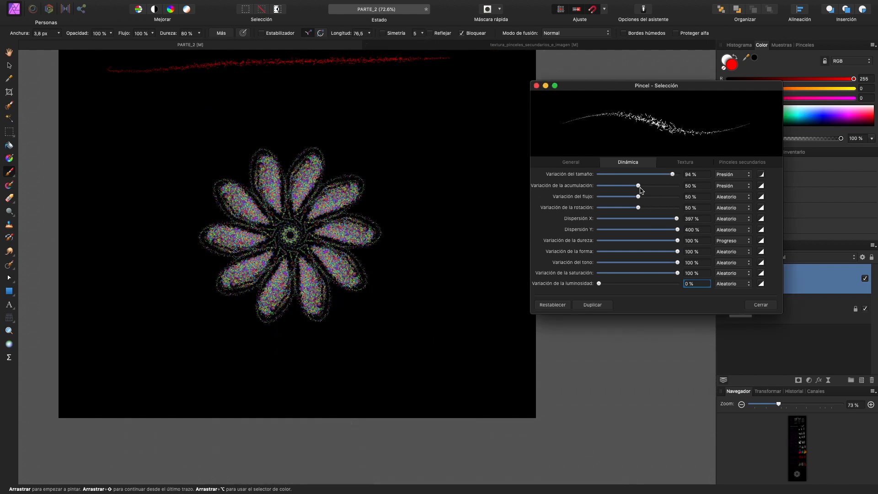
scroll(205, 292, up, 2)
scroll(205, 292, down, 4)
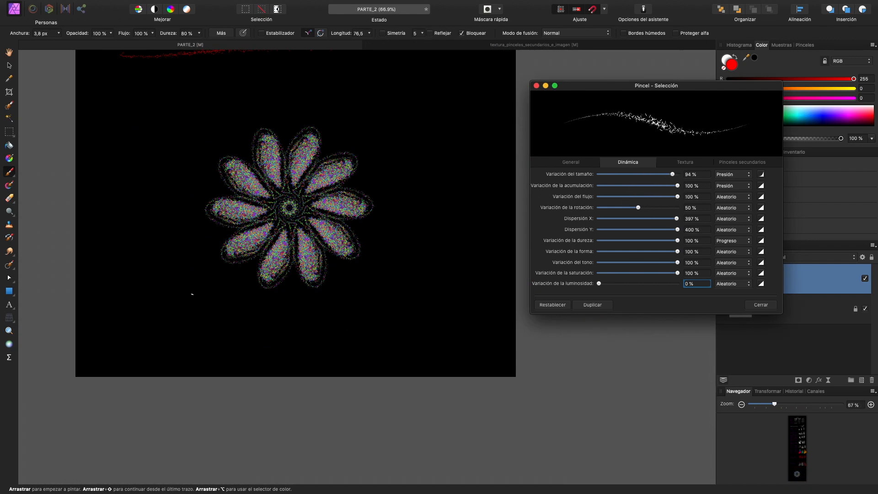
- Hand-letter the word GARDEN in capitals below the flower
mouse_move(205, 292)
mouse_down()
mouse_move(226, 324)
mouse_move(223, 299)
mouse_move(267, 330)
mouse_move(354, 310)
mouse_move(352, 335)
mouse_move(414, 285)
mouse_move(392, 317)
mouse_move(332, 308)
mouse_move(357, 340)
mouse_move(280, 304)
mouse_move(289, 352)
mouse_move(250, 307)
mouse_move(232, 325)
mouse_up()
drag(188, 300, 181, 334)
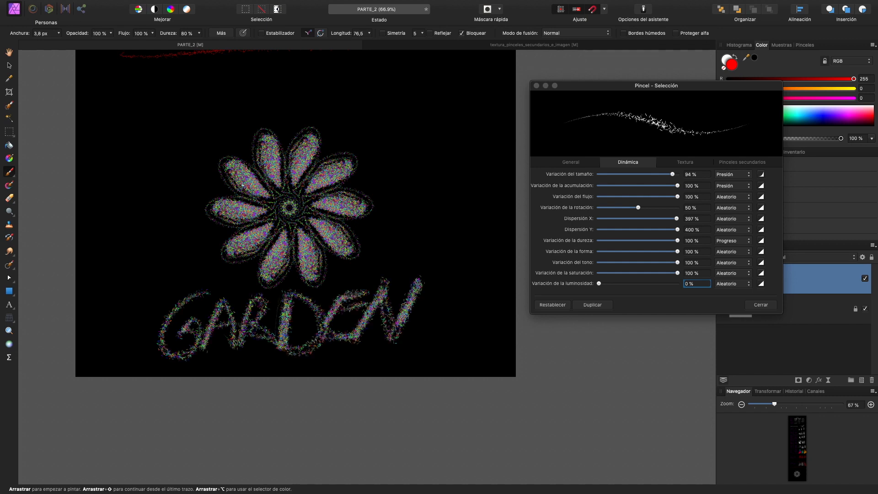
- Paint long curved accent strokes radiating outward on both sides of the flower
drag(352, 123, 457, 81)
drag(373, 152, 496, 128)
drag(216, 142, 92, 163)
drag(186, 189, 94, 283)
drag(189, 234, 116, 341)
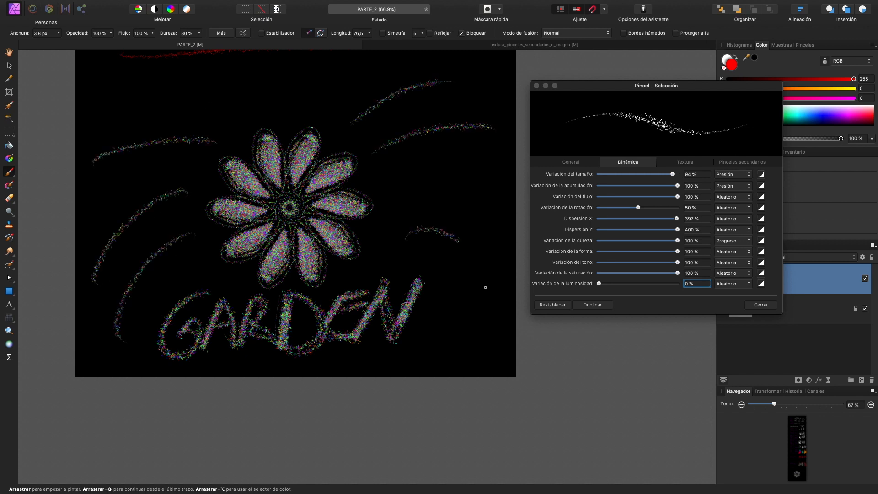